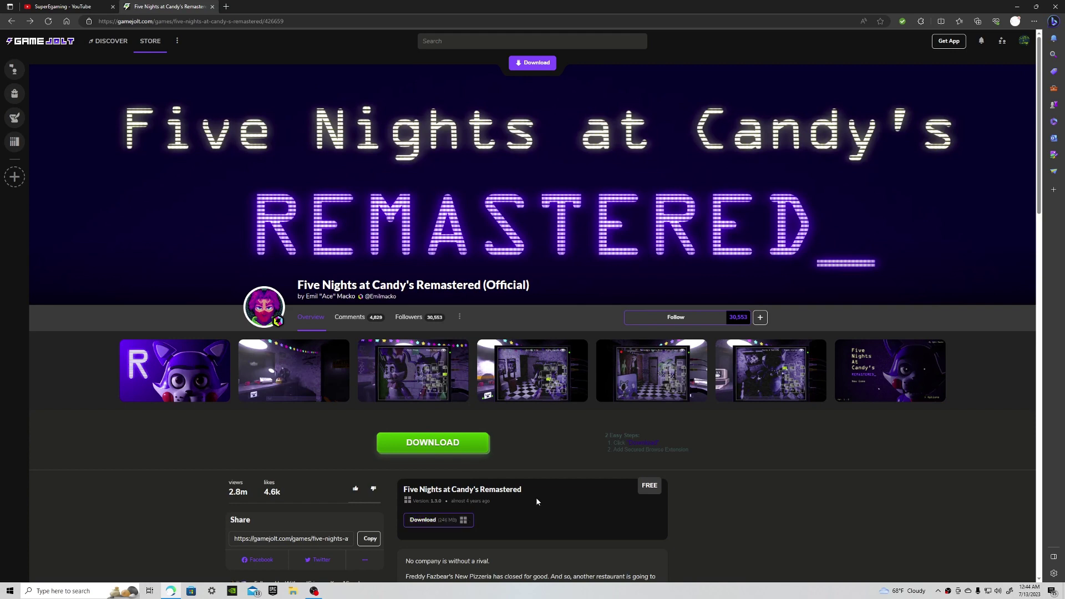
Follow Five Nights at Candy's Remastered on its Game Jolt page.
click(715, 316)
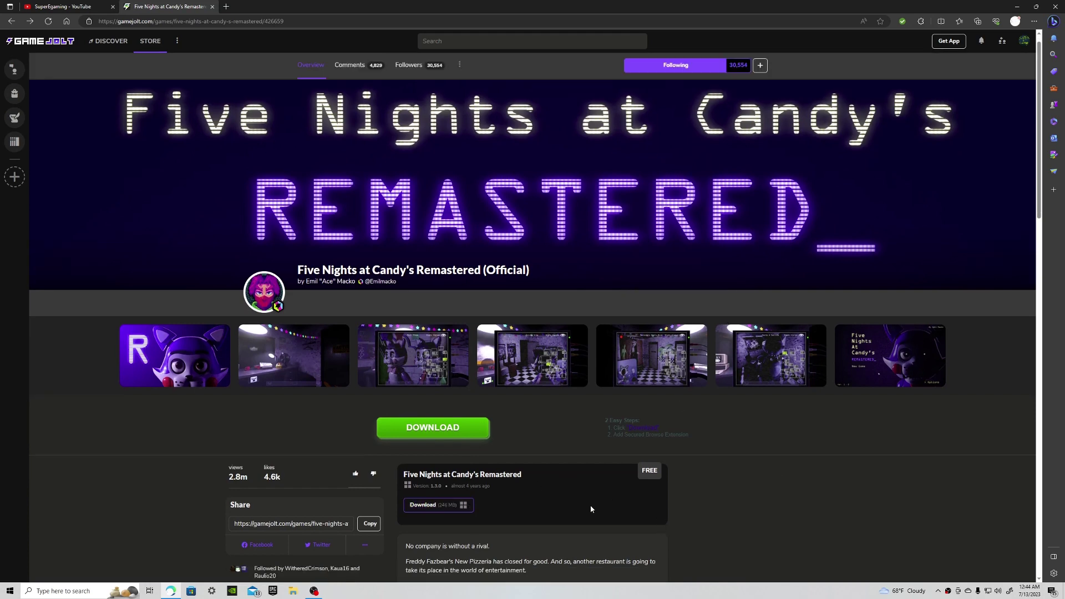
scroll(663, 543, down, 5)
scroll(363, 284, up, 5)
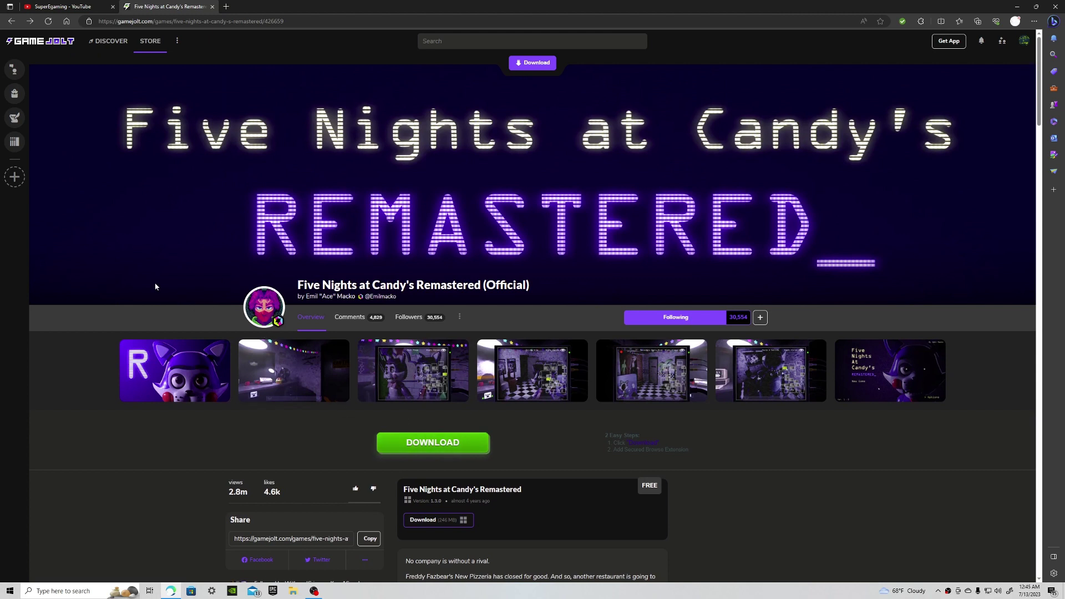
Download the game's .exe build from the Game Jolt page.
scroll(499, 421, down, 3)
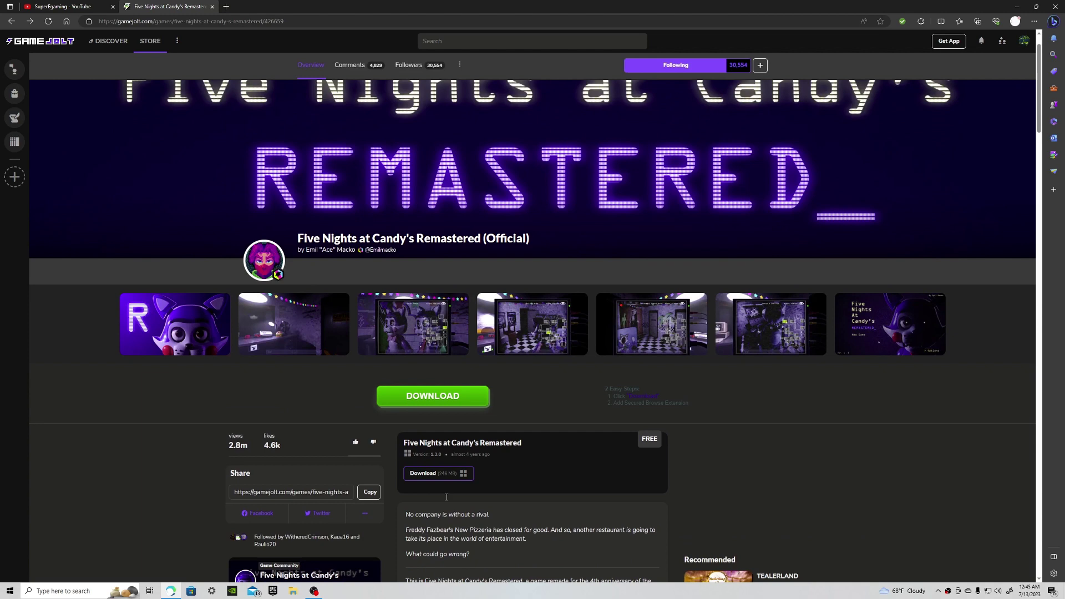
click(441, 383)
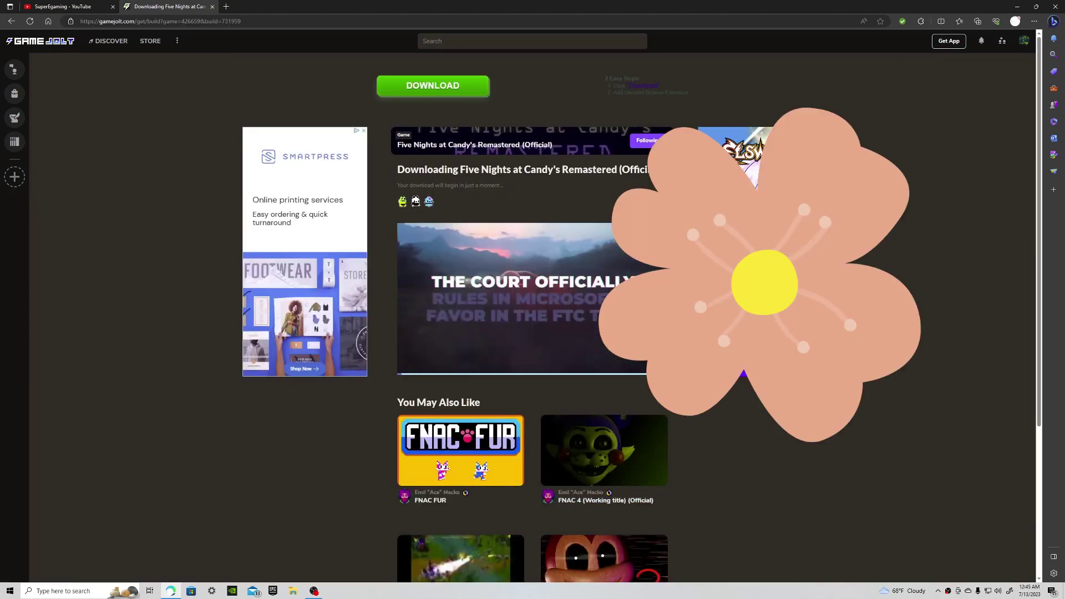
scroll(864, 135, down, 3)
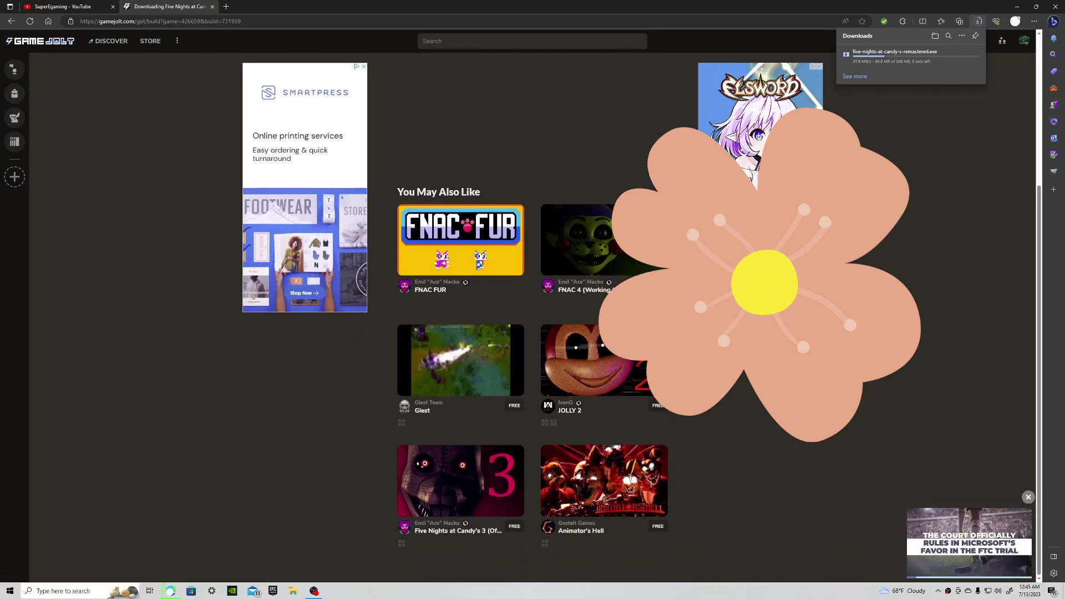
scroll(533, 299, up, 3)
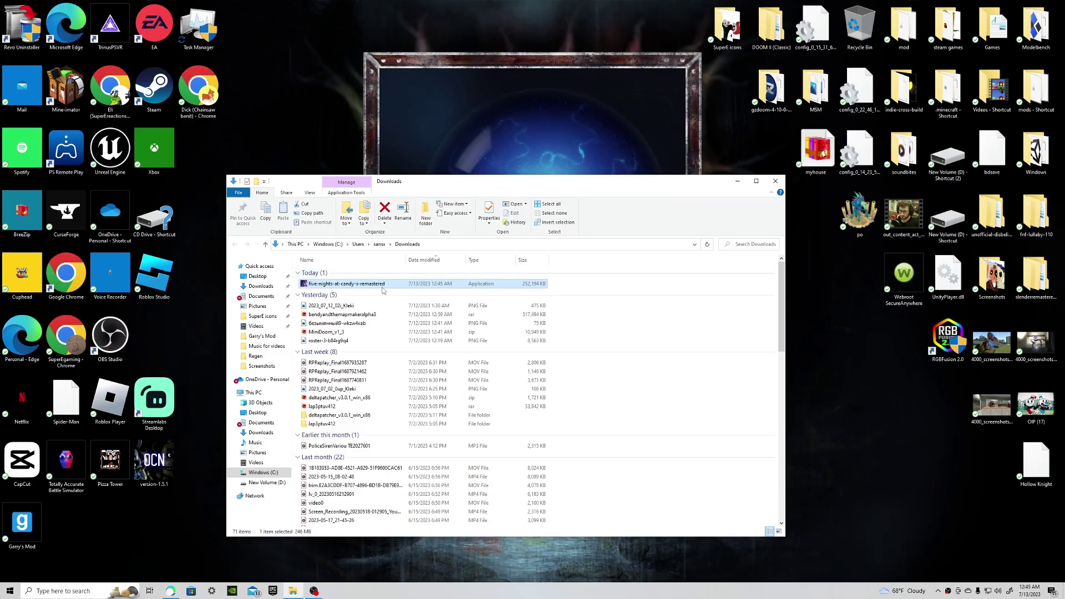
Move the downloaded installer from Downloads onto the desktop beside the other shortcuts.
drag(344, 283, 477, 127)
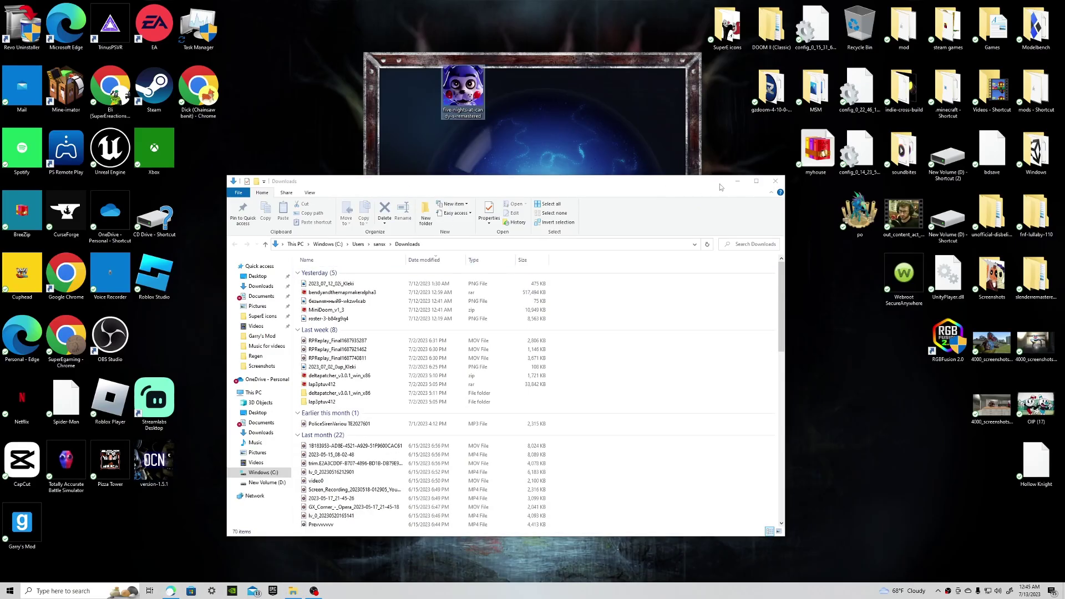
click(733, 181)
drag(462, 89, 172, 343)
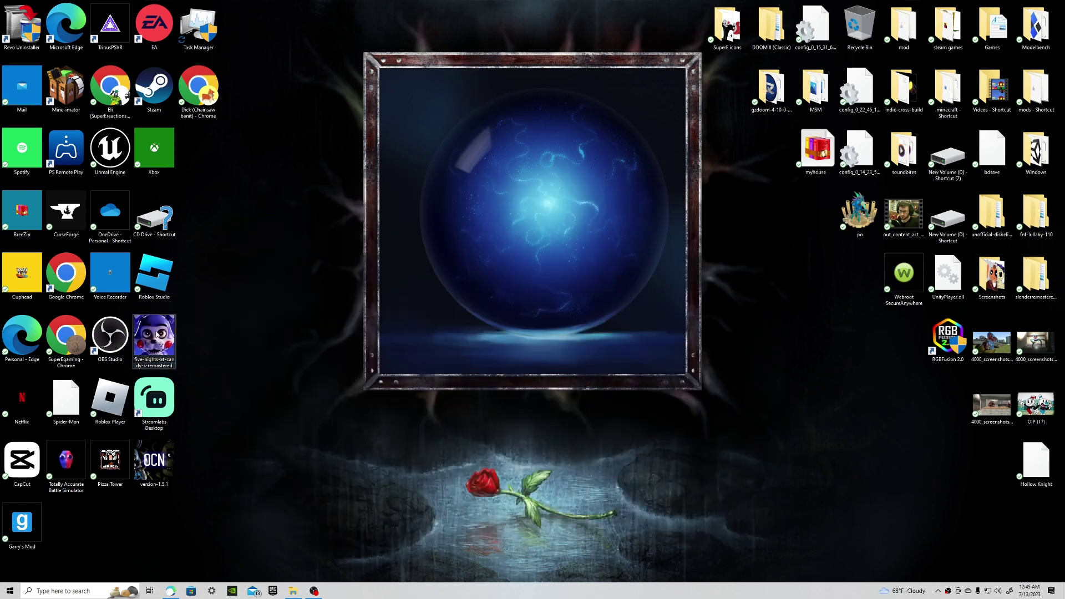
Launch Steam and start adding a non-Steam game from the Library.
double_click(154, 89)
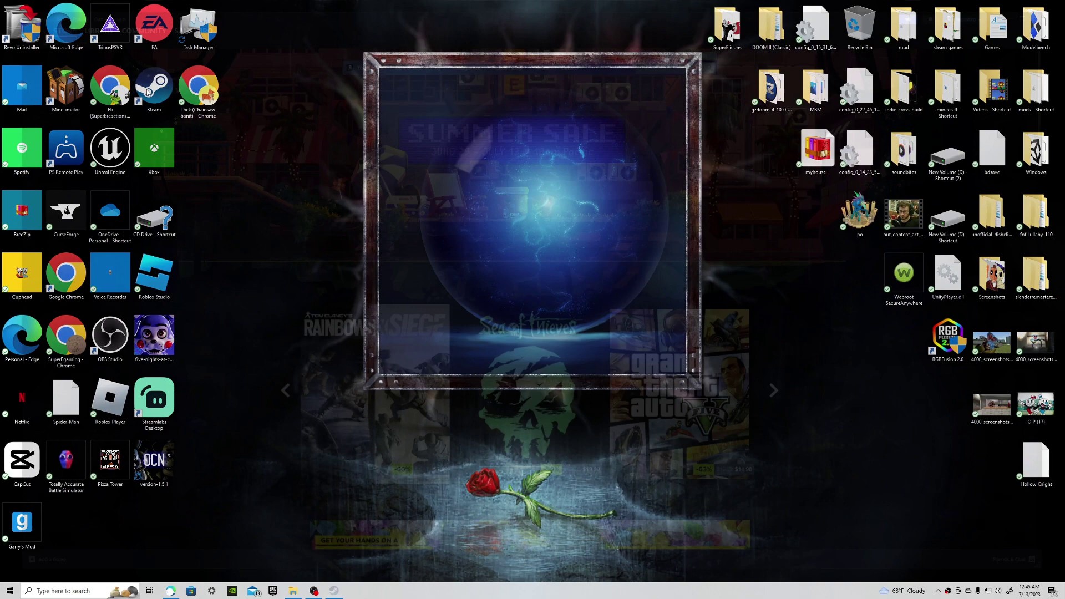
click(85, 21)
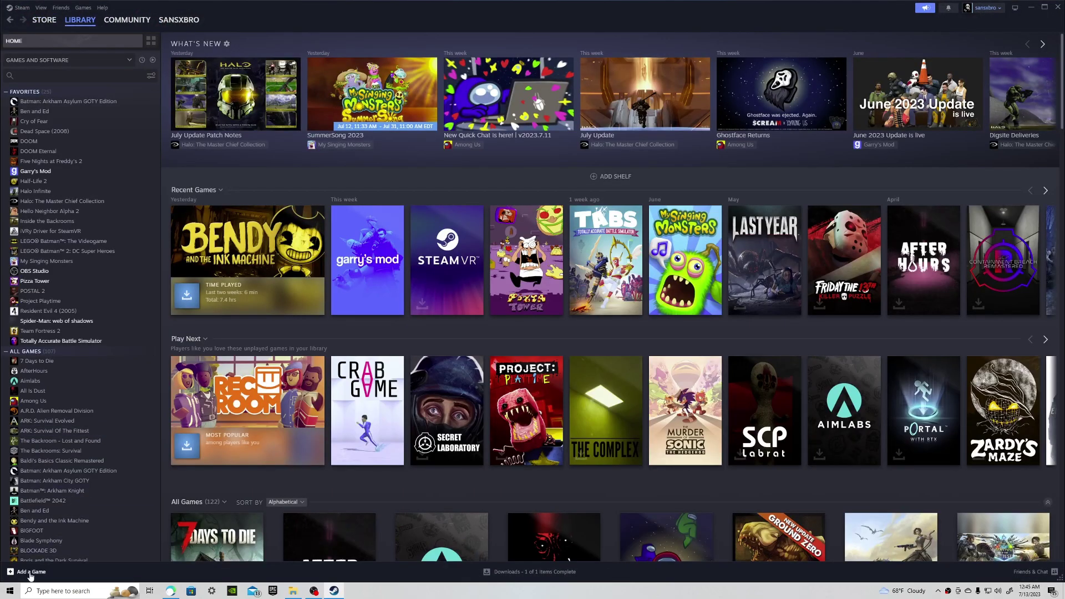
click(28, 576)
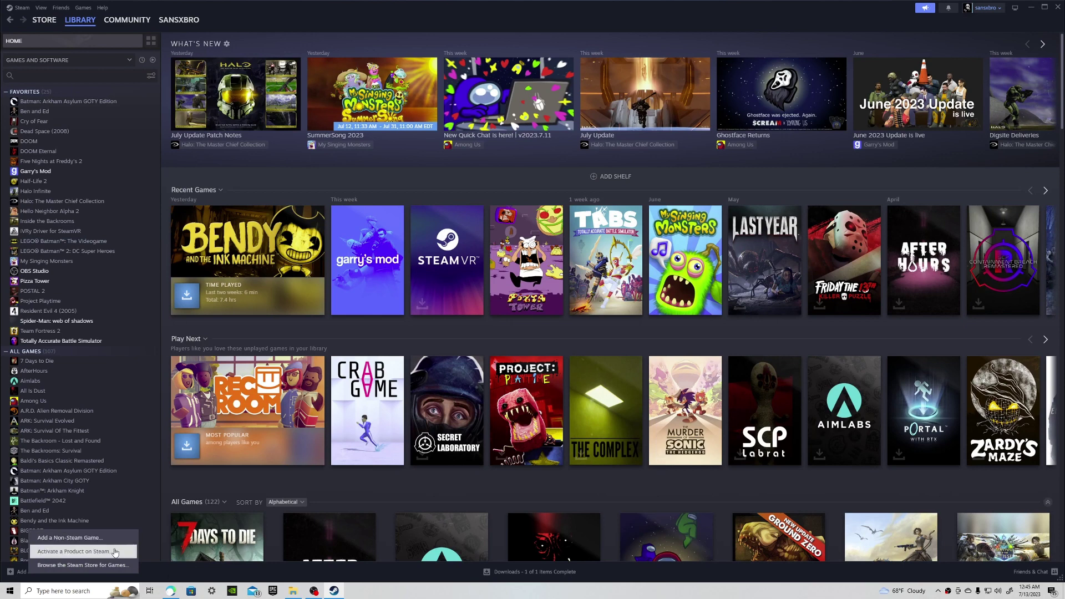
click(75, 537)
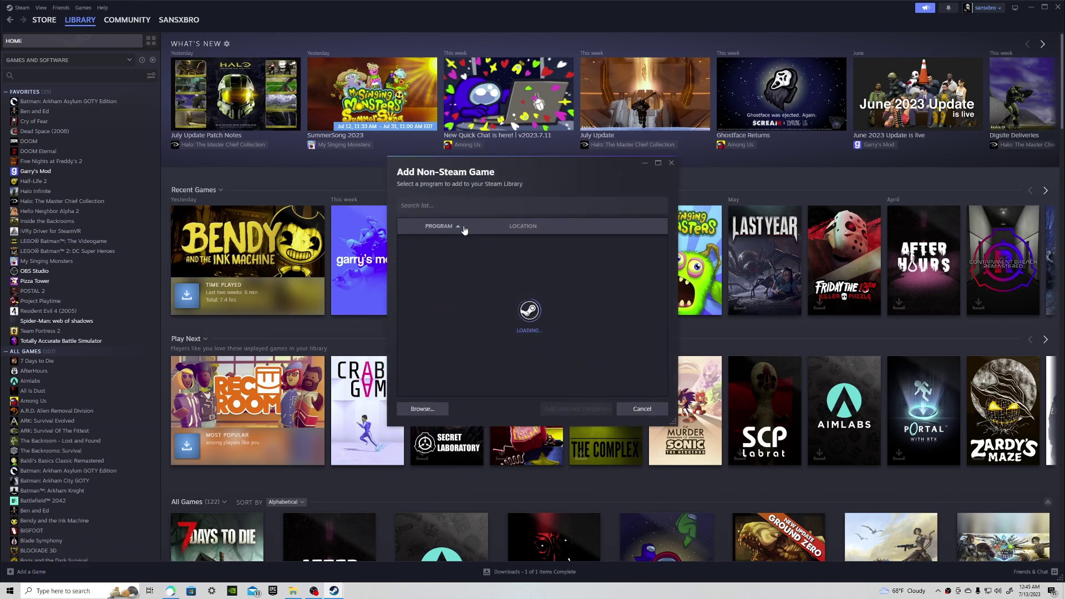
Browse to the Desktop, pick five-nights-at-candy-s-remastered, and add it to the library.
click(423, 408)
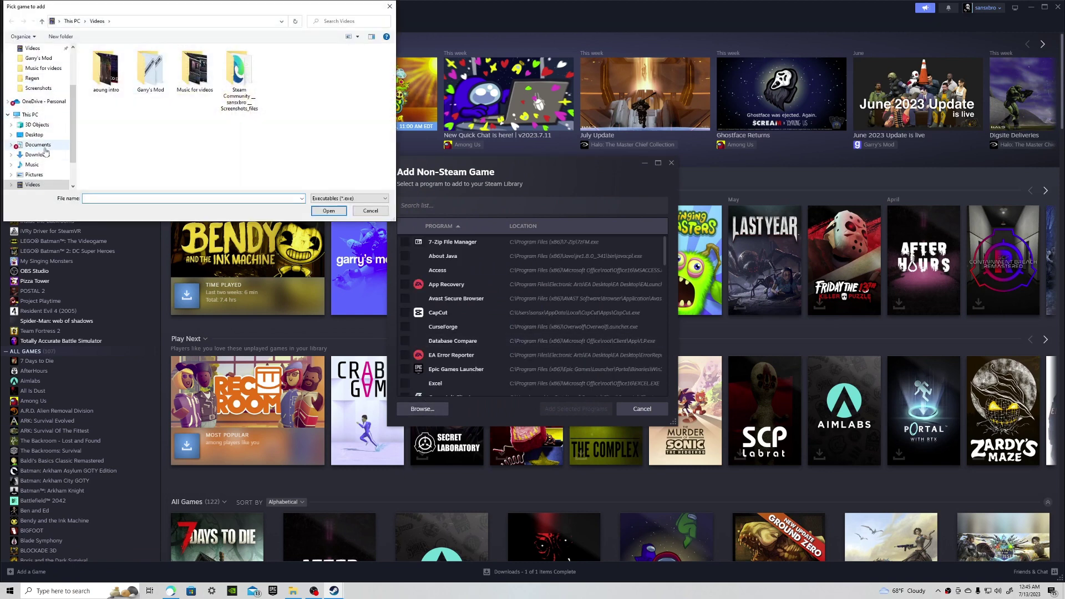
click(39, 134)
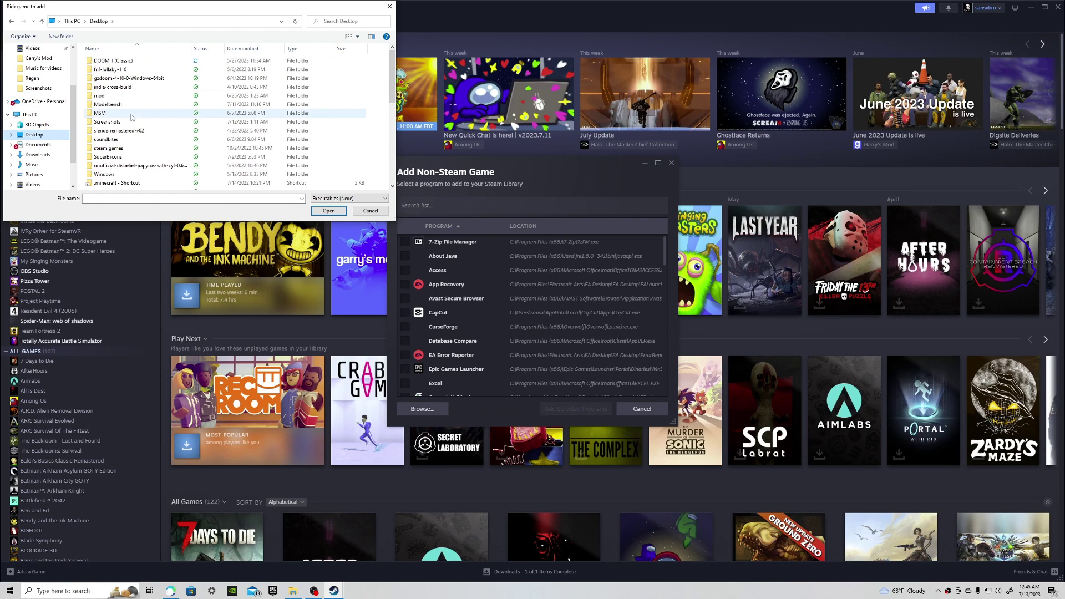
scroll(133, 103, down, 3)
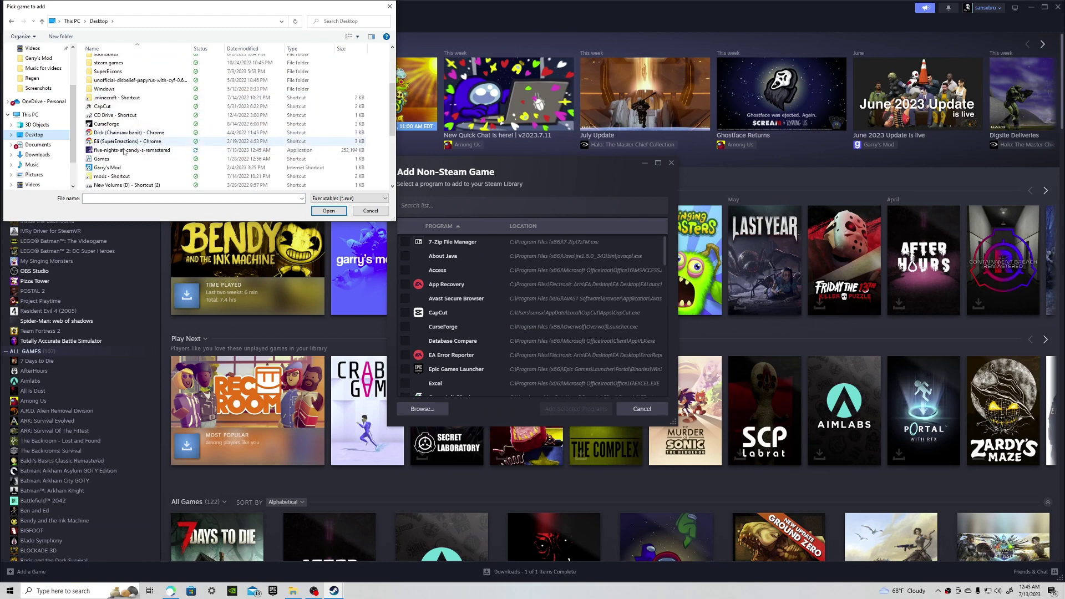
click(117, 151)
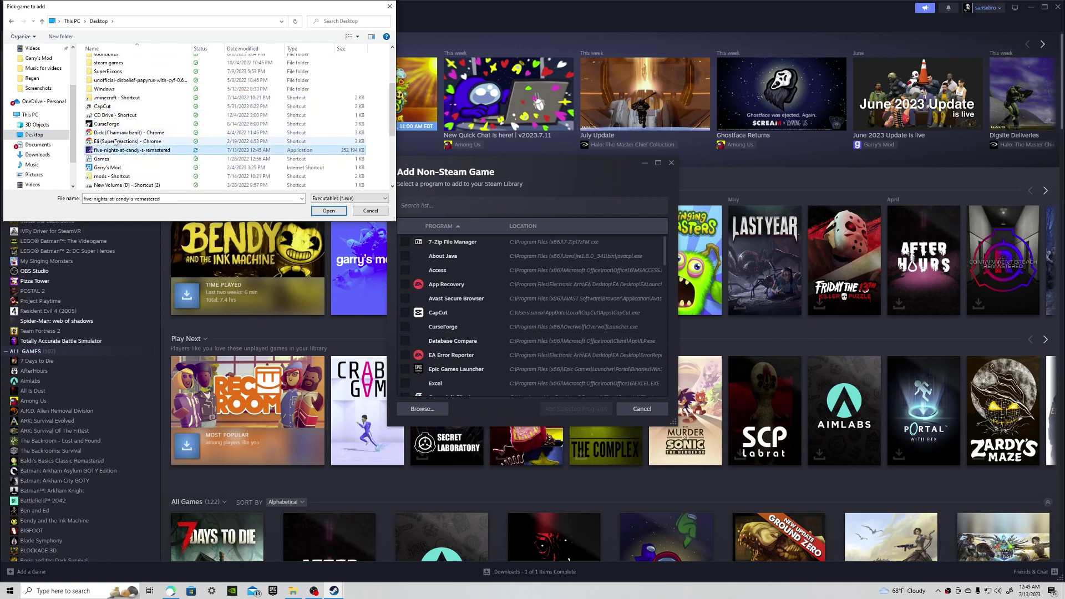
click(328, 210)
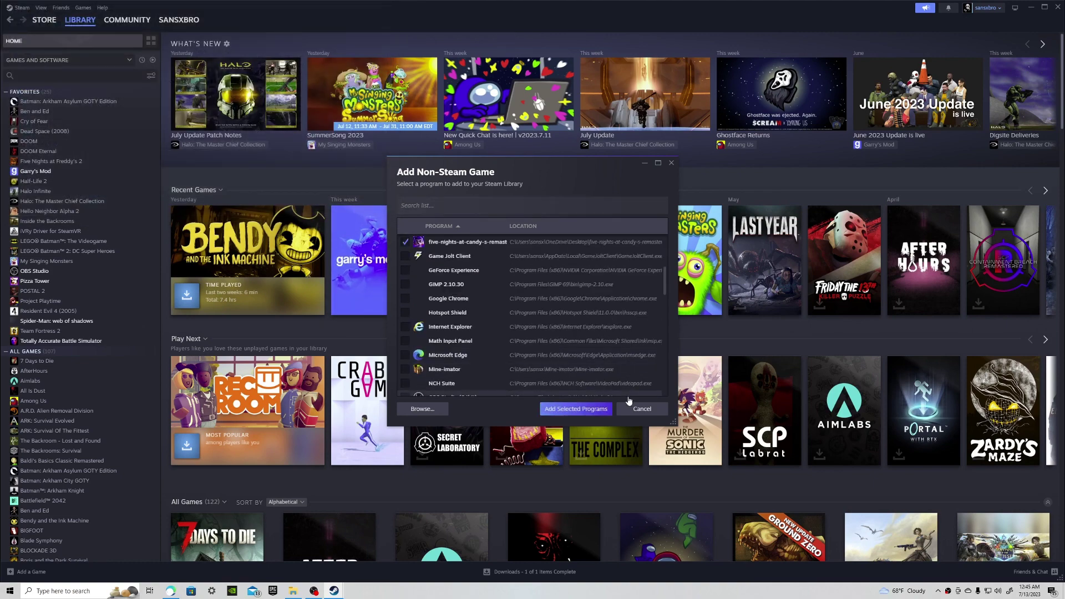
click(575, 409)
Expand Uncategorized and open the context menu of five-nights-at-candy-s-remastered.
scroll(82, 503, down, 15)
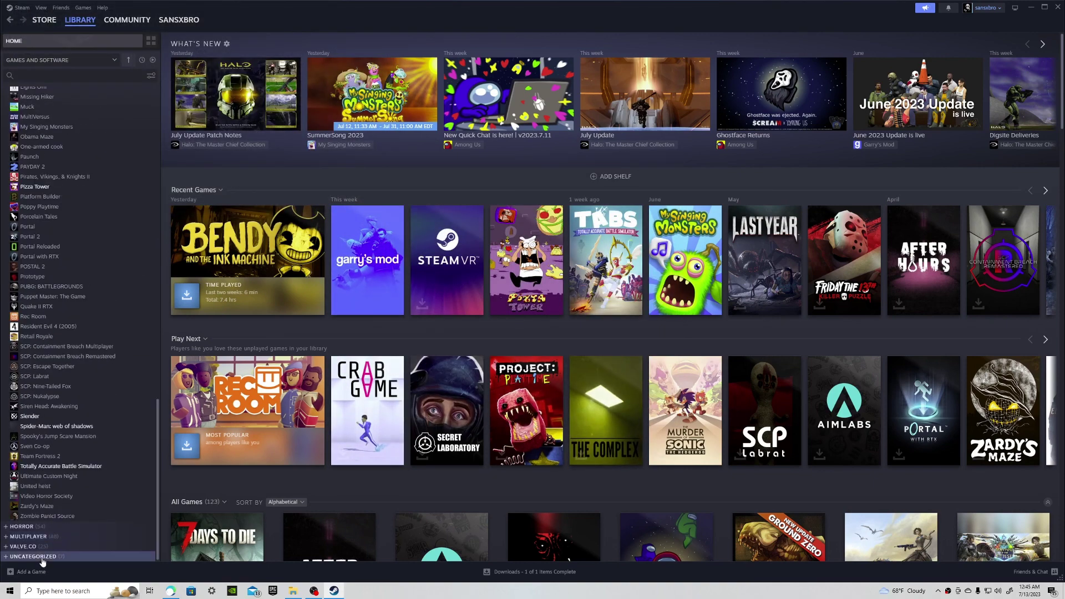
click(33, 556)
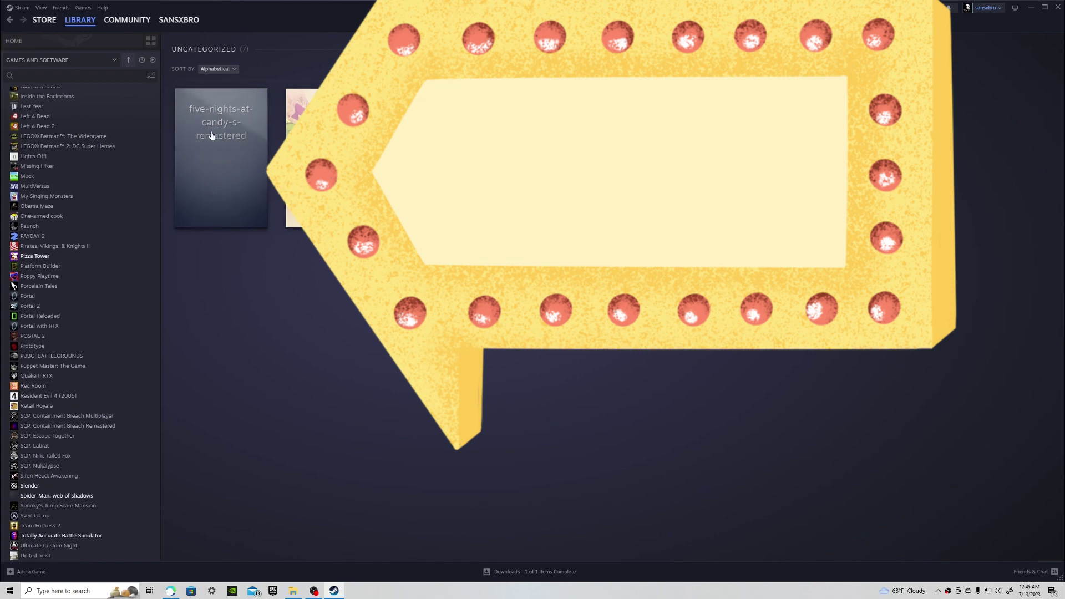
click(221, 157)
scroll(82, 503, down, 15)
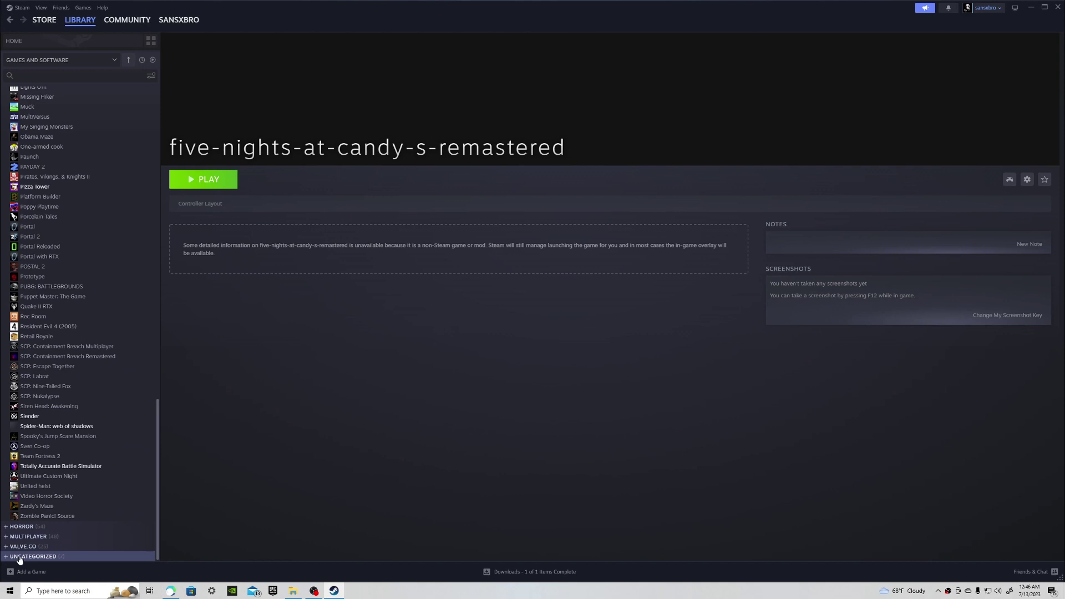
click(5, 557)
scroll(22, 532, down, 2)
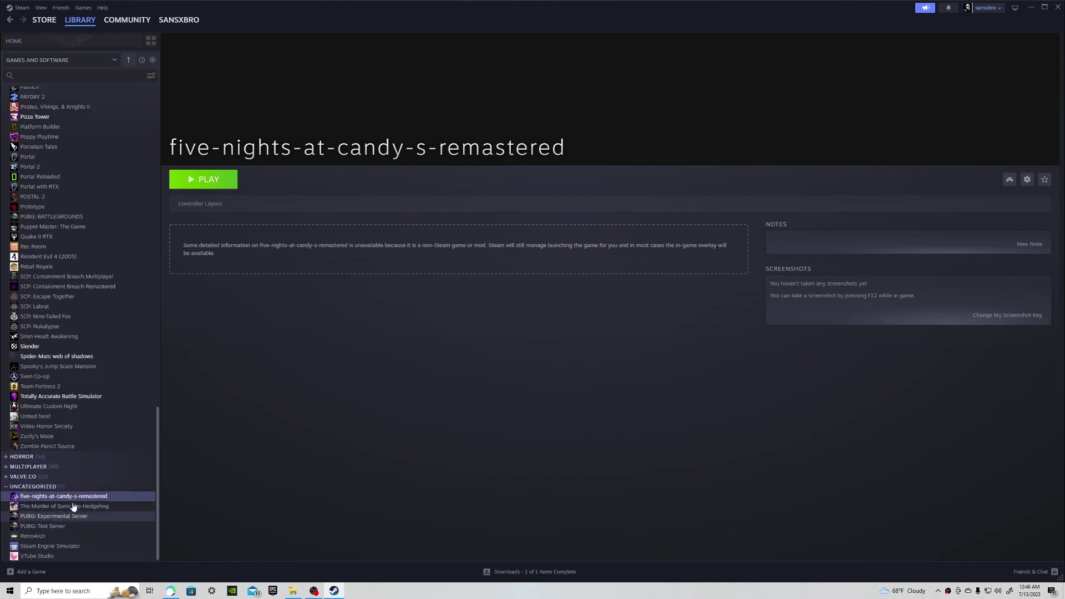
right_click(68, 498)
Change the shortcut name to 'Five Nights at Candy's' in Properties and close the window.
mouse_move(111, 529)
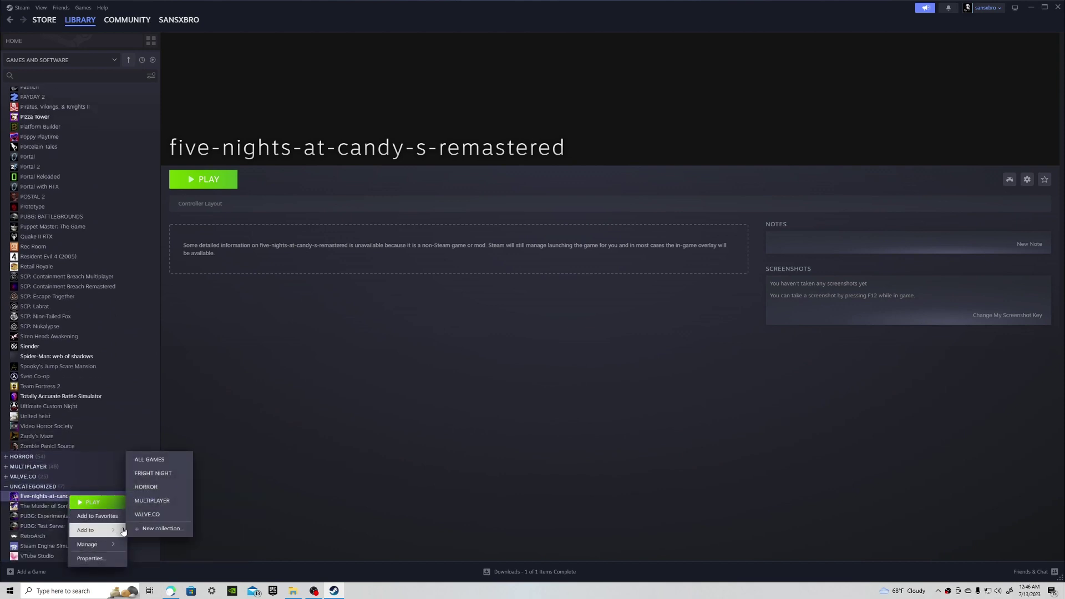
click(91, 558)
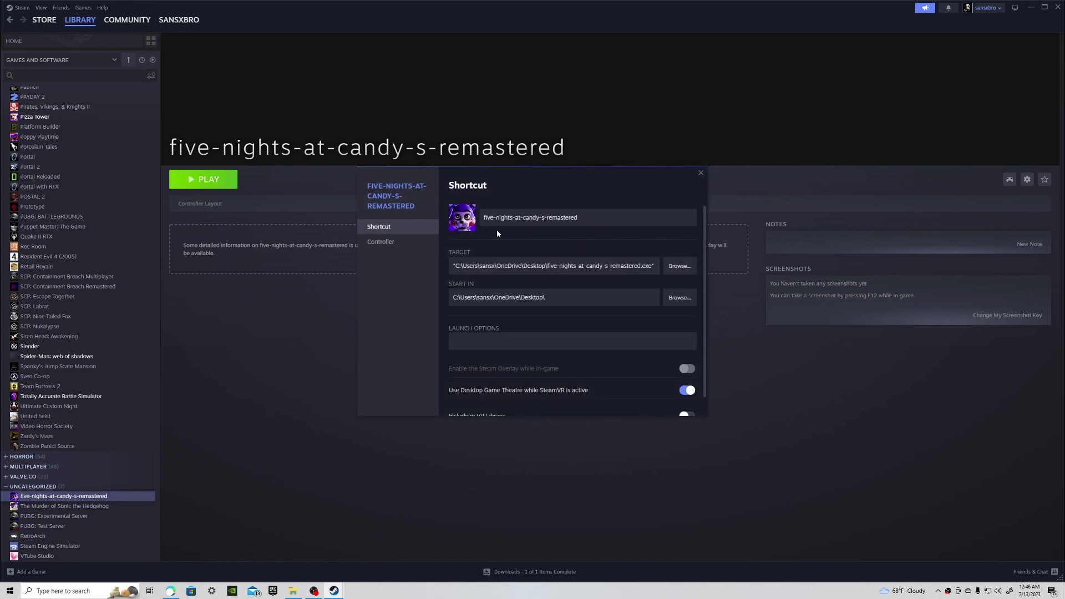
click(593, 217)
key(BackSpace)
key(BackSpace)
key(BackSpace)
key(BackSpace)
key(BackSpace)
key(BackSpace)
key(BackSpace)
key(BackSpace)
key(BackSpace)
key(BackSpace)
key(BackSpace)
key(BackSpace)
key(BackSpace)
key(BackSpace)
key(BackSpace)
key(BackSpace)
key(BackSpace)
key(BackSpace)
key(BackSpace)
key(BackSpace)
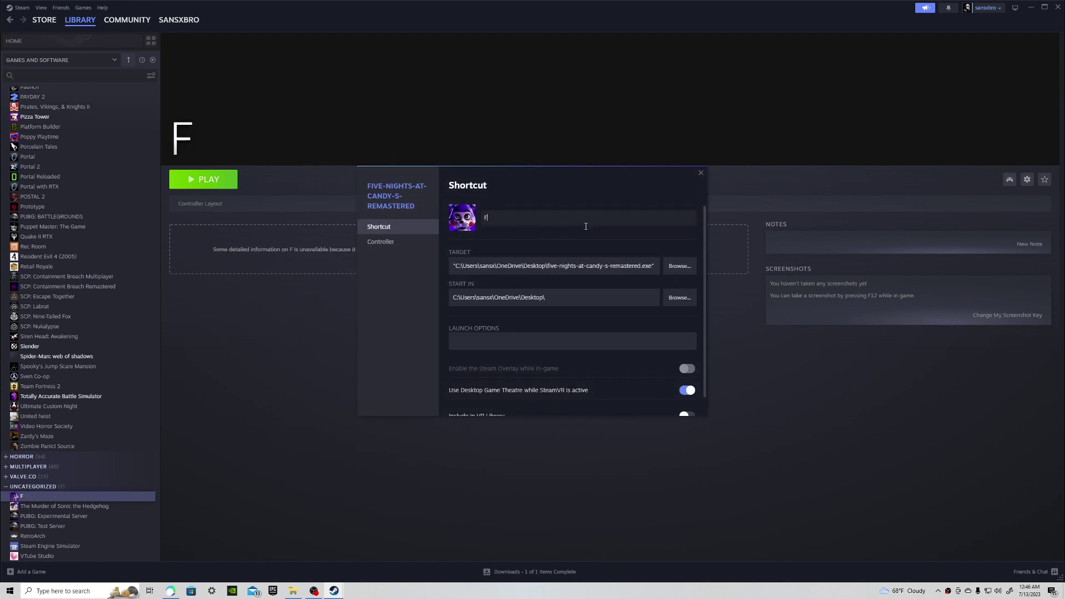
text(Five Nights at Candy's)
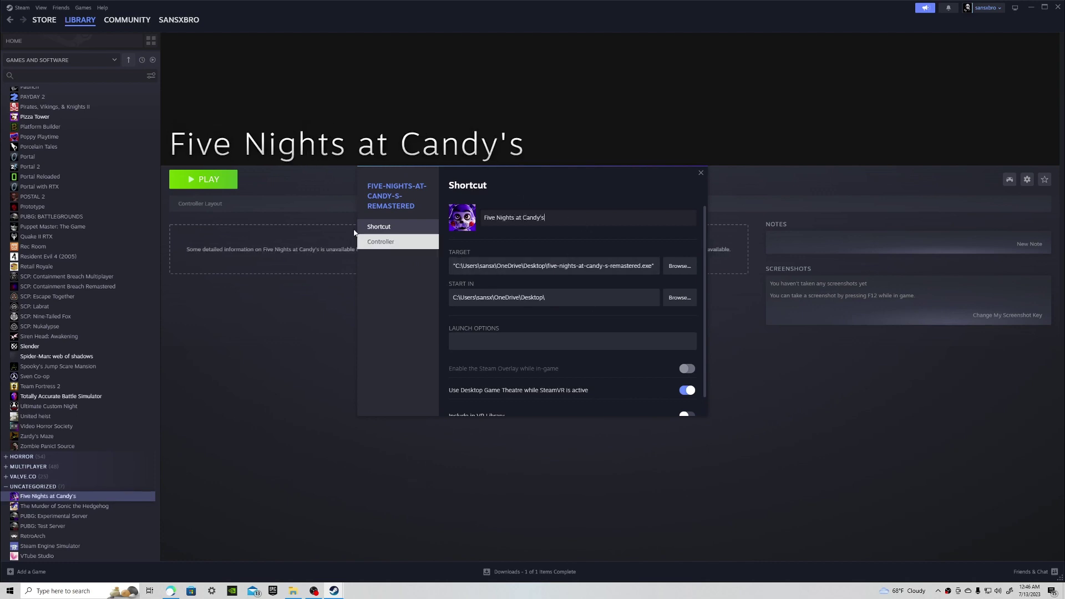
scroll(571, 339, down, 1)
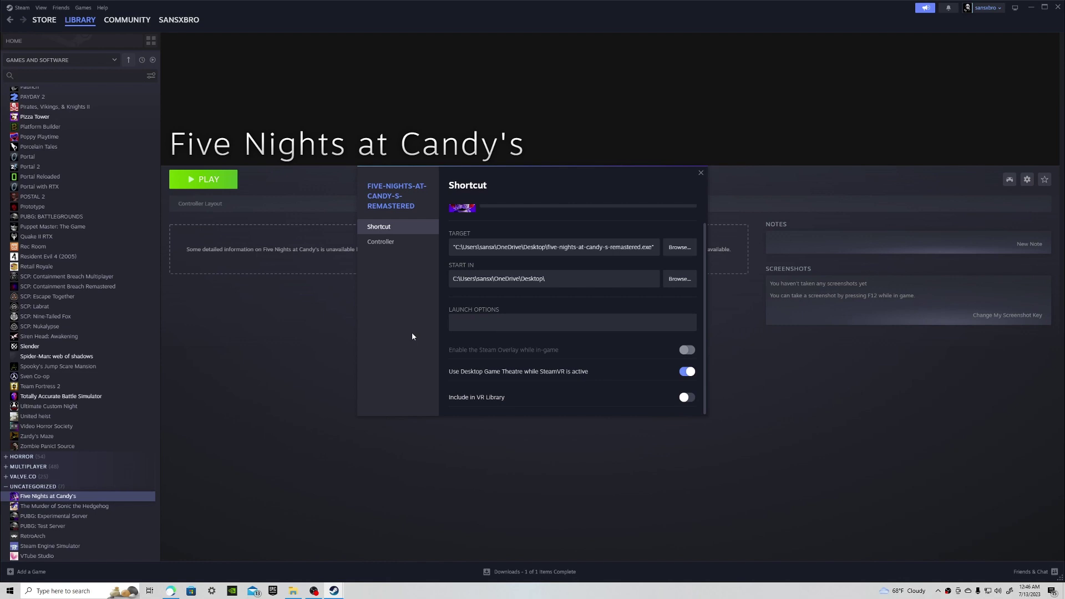
scroll(641, 243, up, 1)
click(379, 245)
click(381, 232)
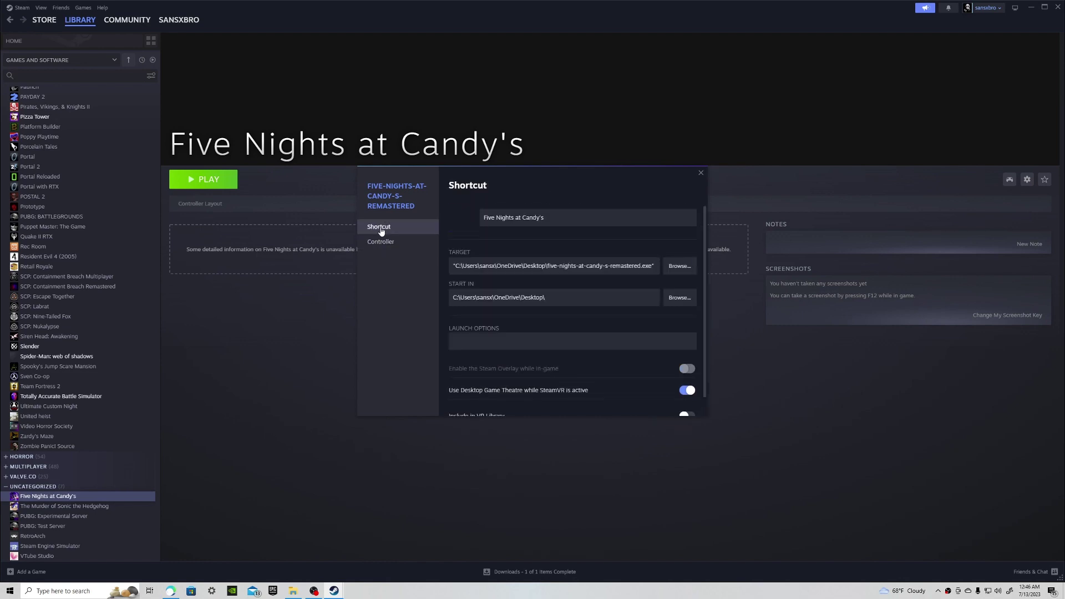
click(701, 175)
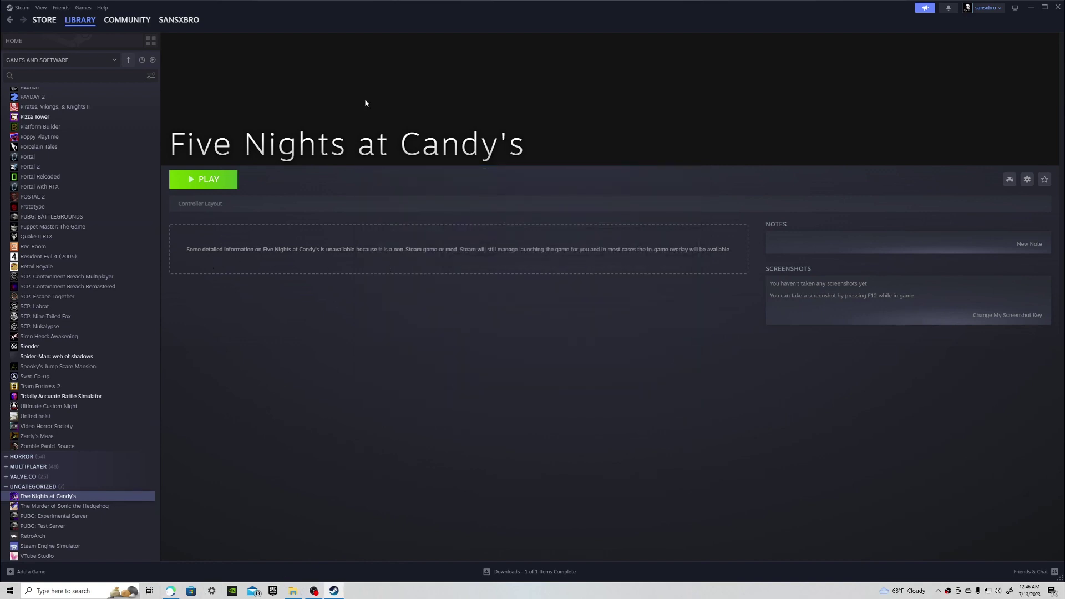
Search Bing Images for 'five nights at candy's' and save a close-up Candy image.
click(170, 591)
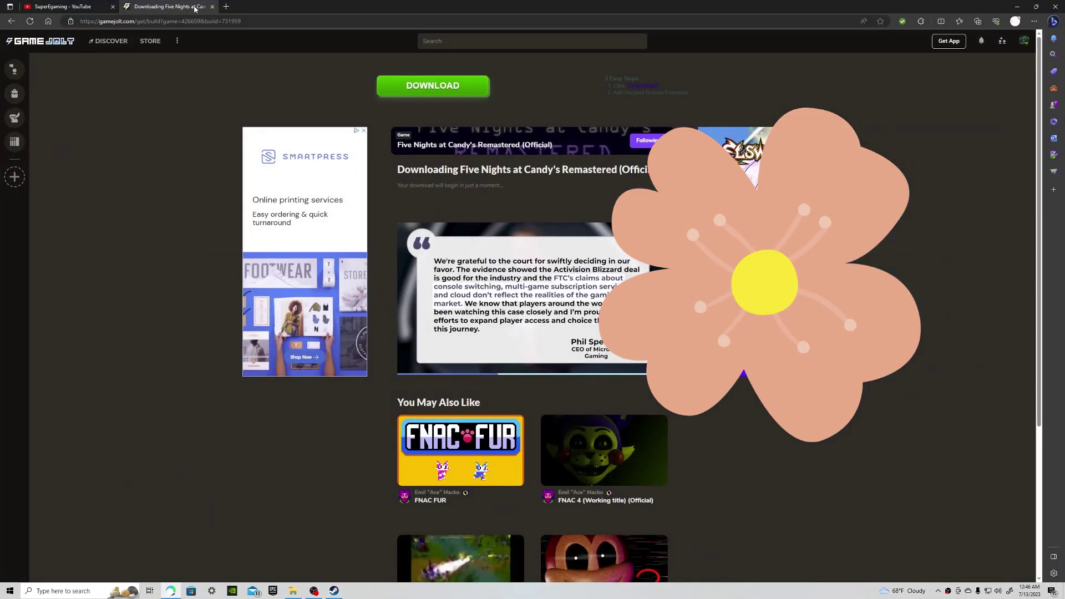
click(226, 7)
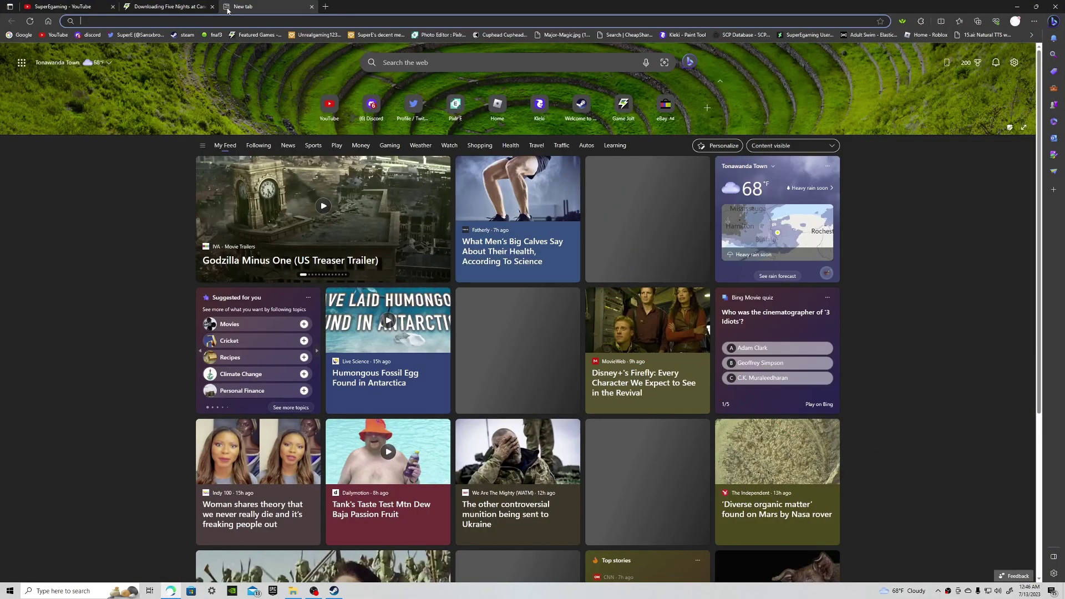
text(five n)
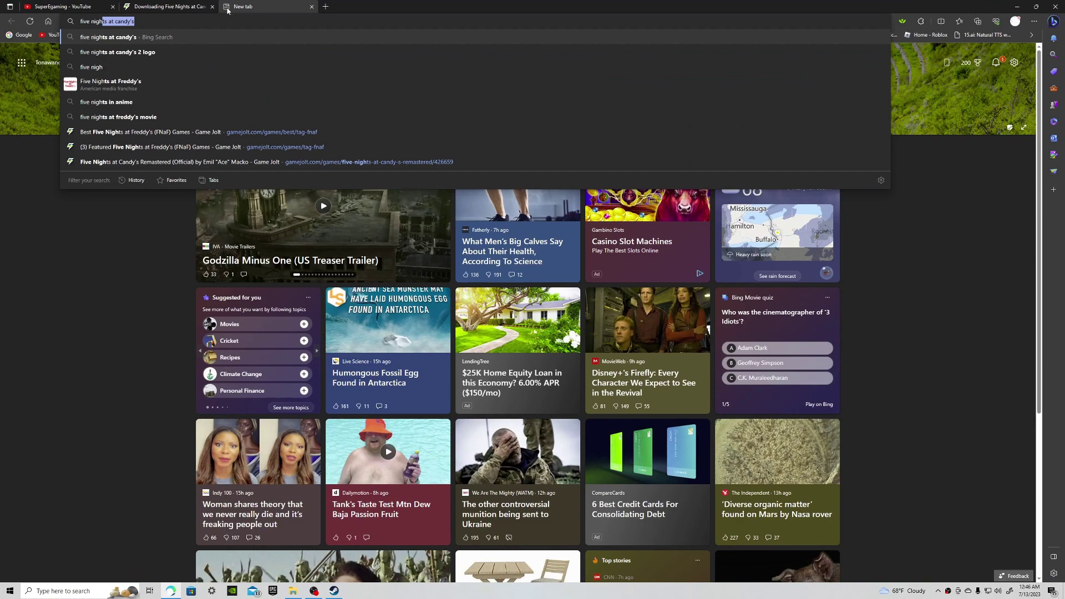
text(ight)
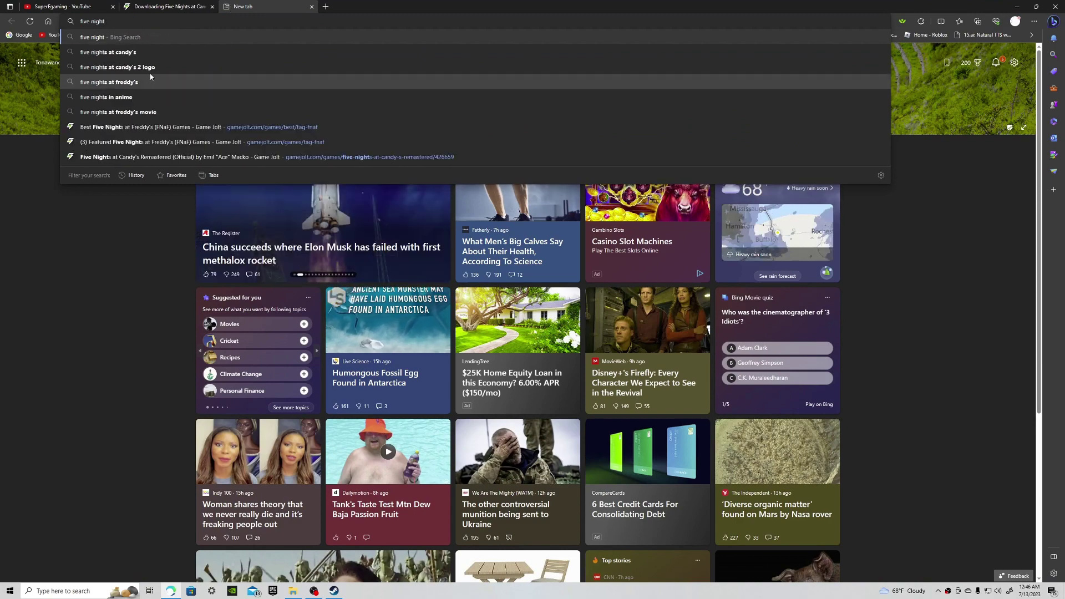
click(111, 52)
click(168, 69)
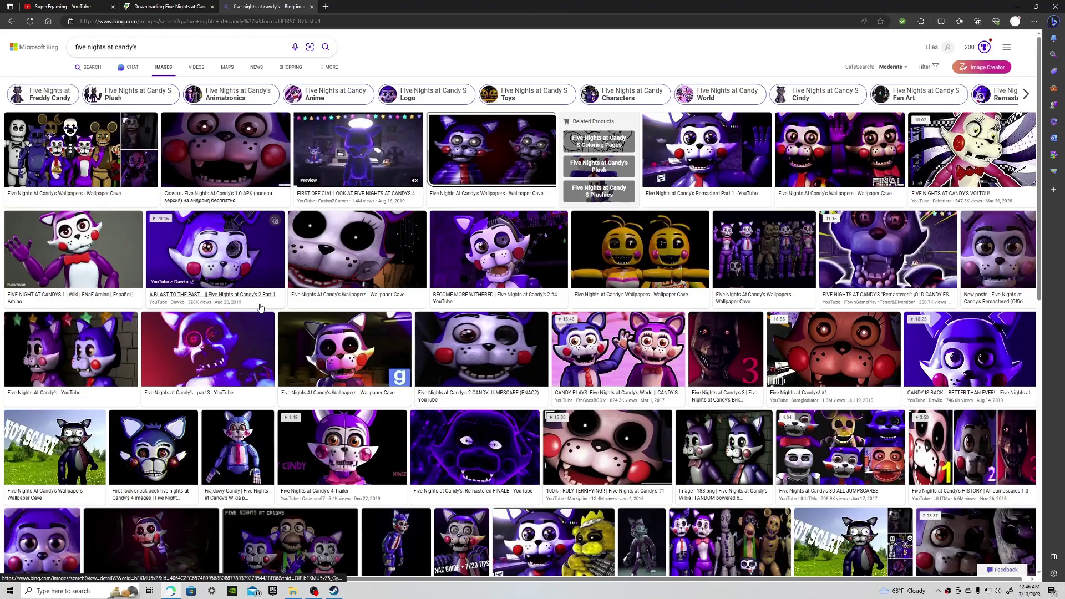
scroll(282, 331, down, 10)
scroll(282, 331, up, 10)
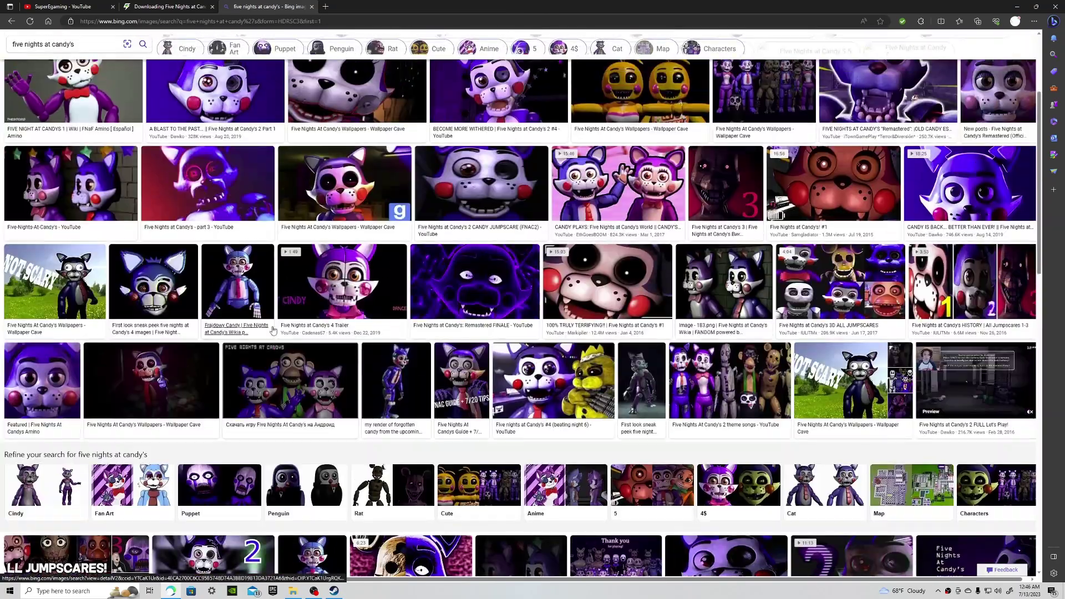
click(527, 334)
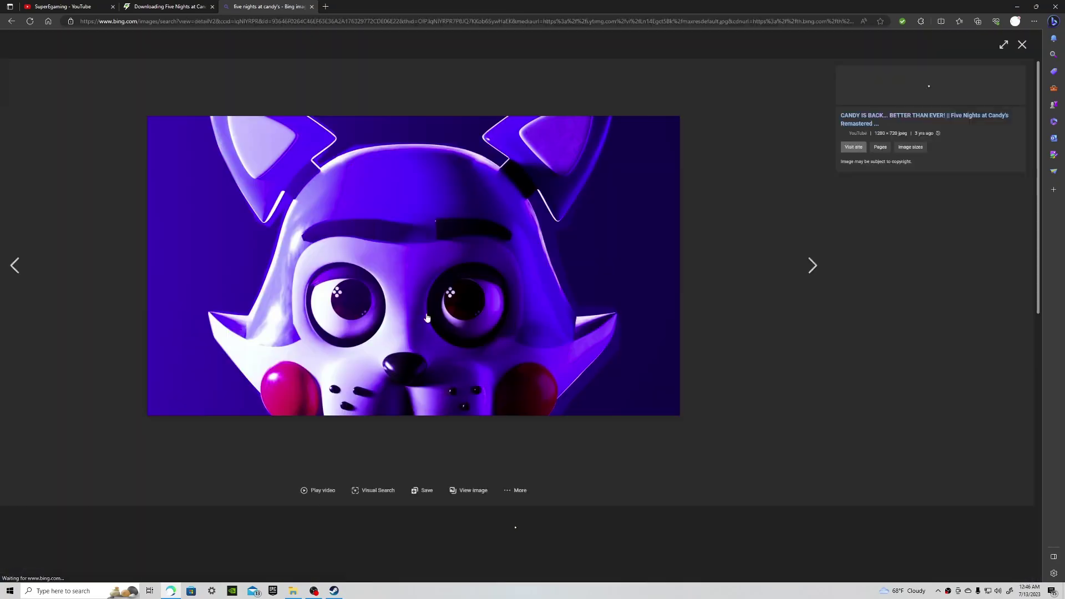
right_click(417, 298)
key(Escape)
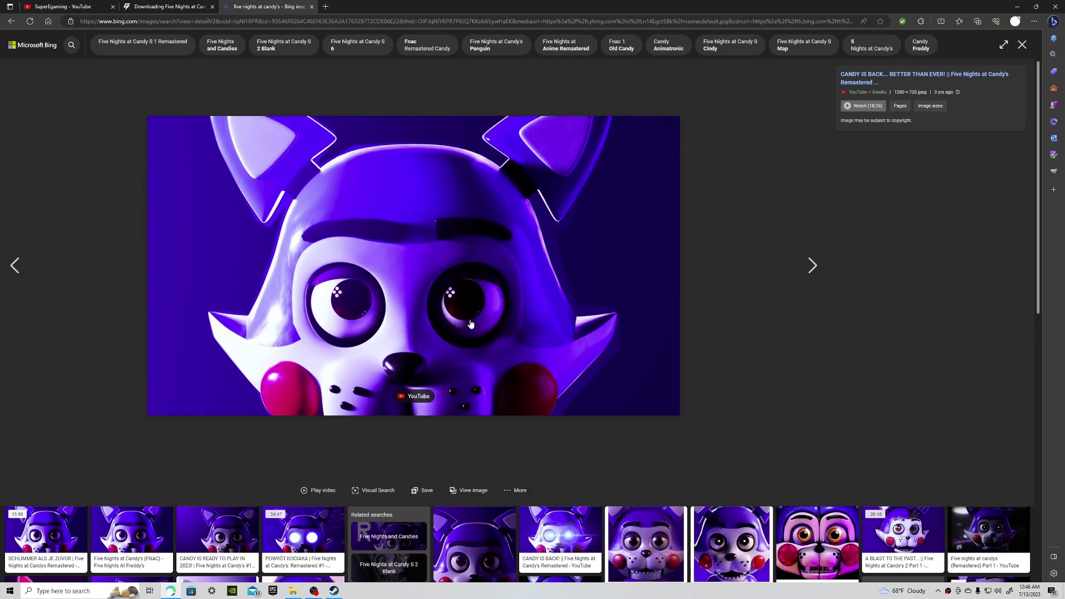
Set the saved Candy image as the game's custom background in Steam.
key(alt+Tab)
right_click(381, 88)
click(259, 217)
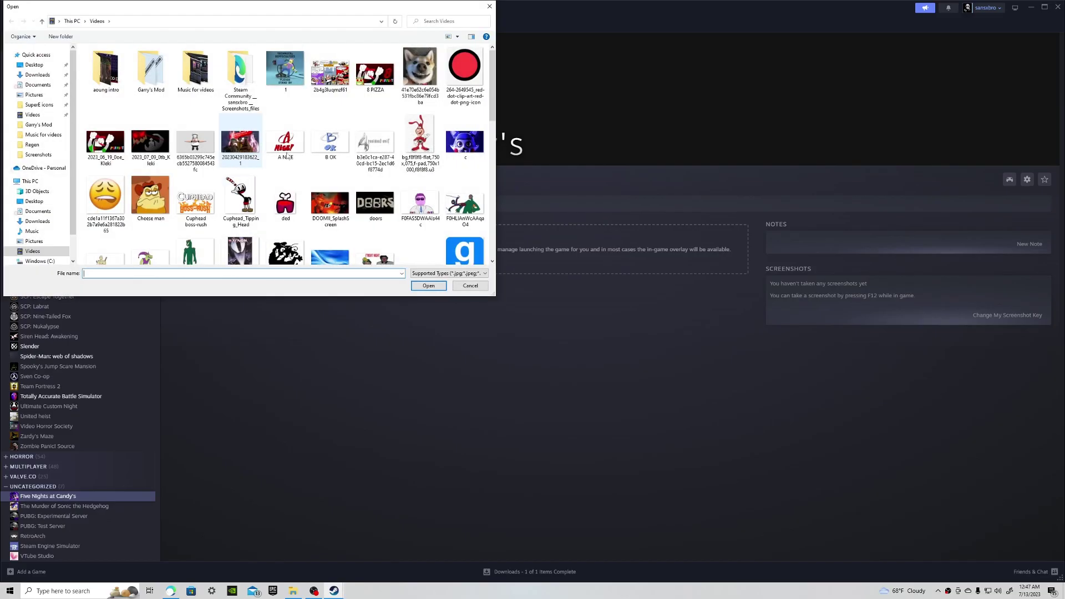
click(465, 138)
click(427, 285)
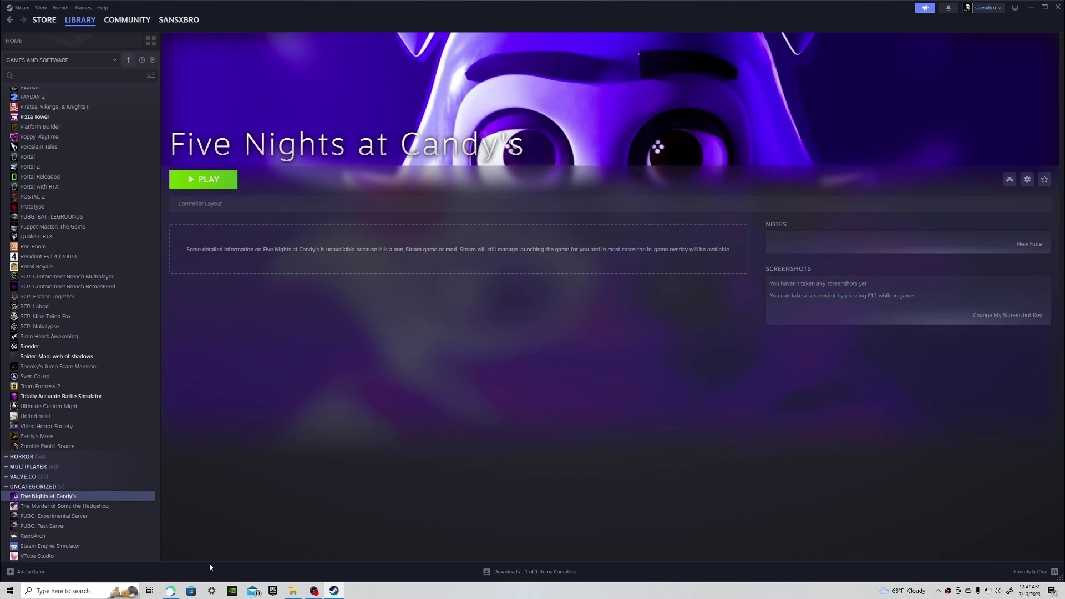
Search Bing Images for 'five nights at candy's logo' and open the REMASTERED logo.
click(171, 591)
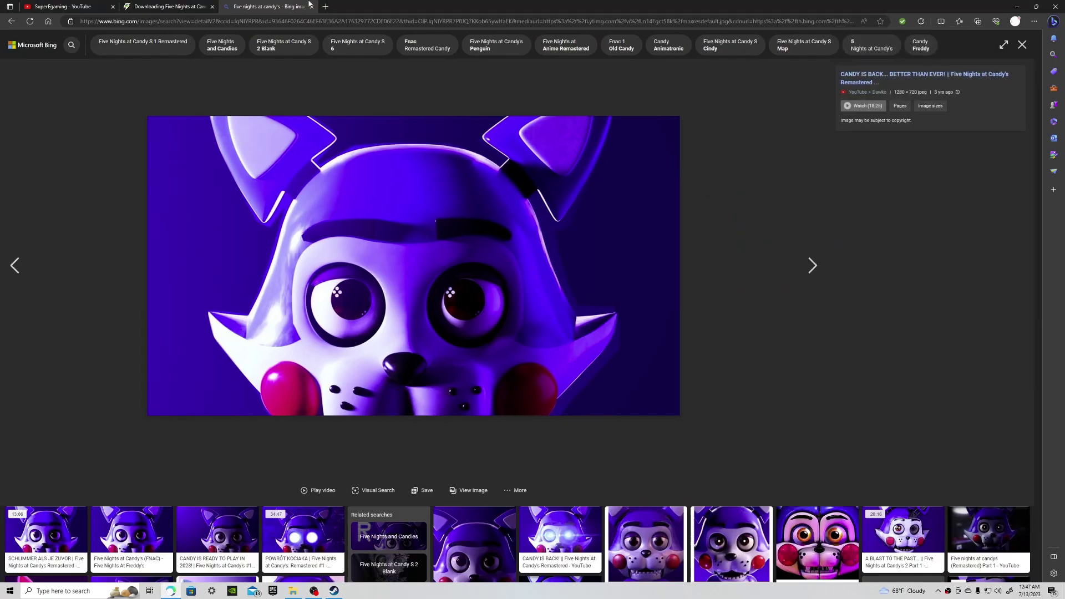
click(10, 21)
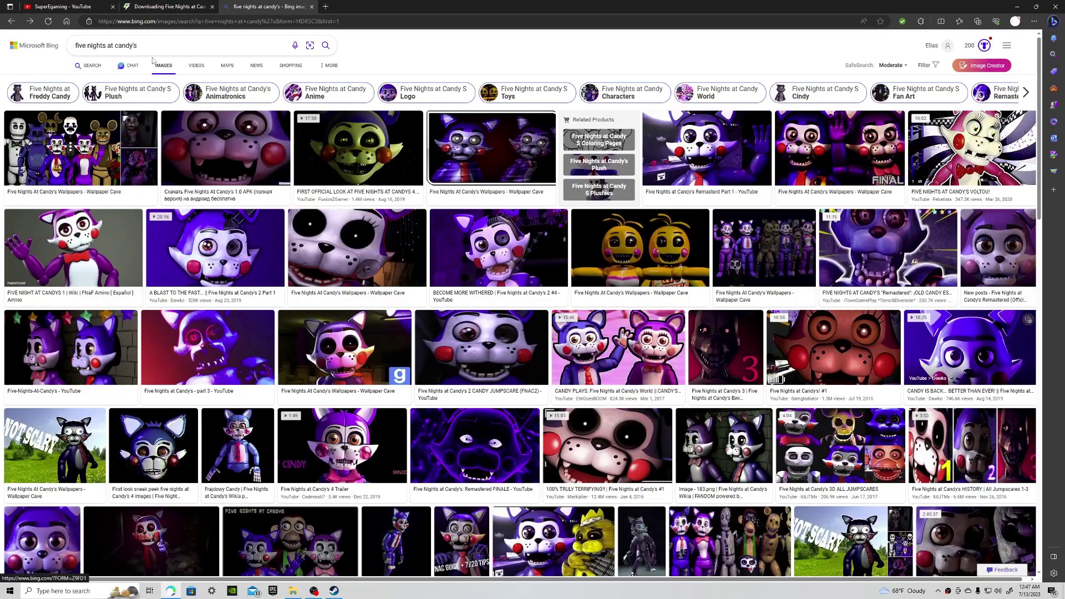
click(153, 50)
text(lgo)
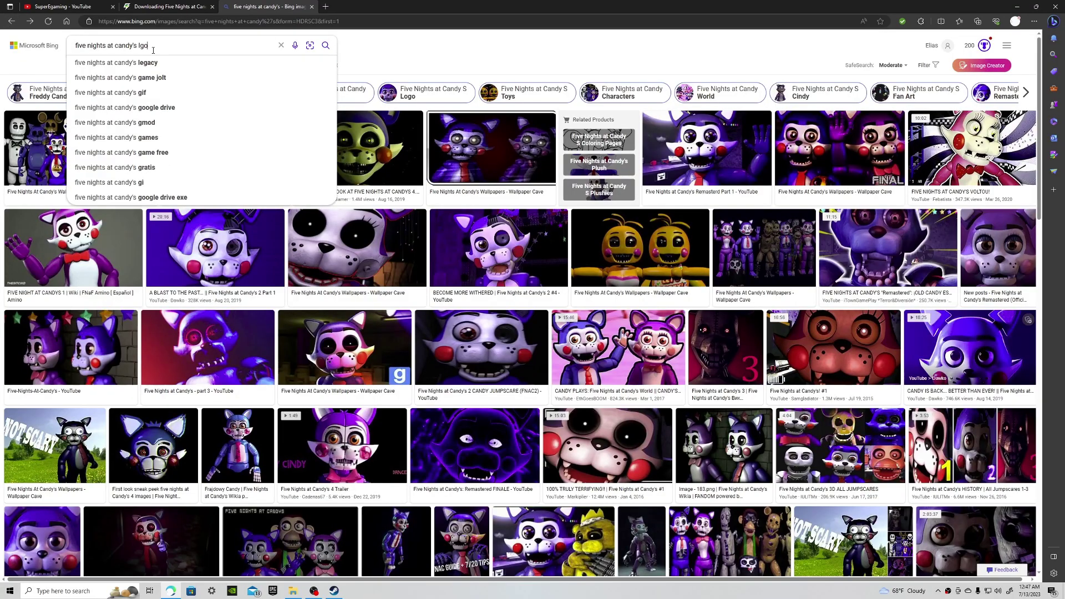
key(BackSpace)
key(BackSpace)
text(ogo)
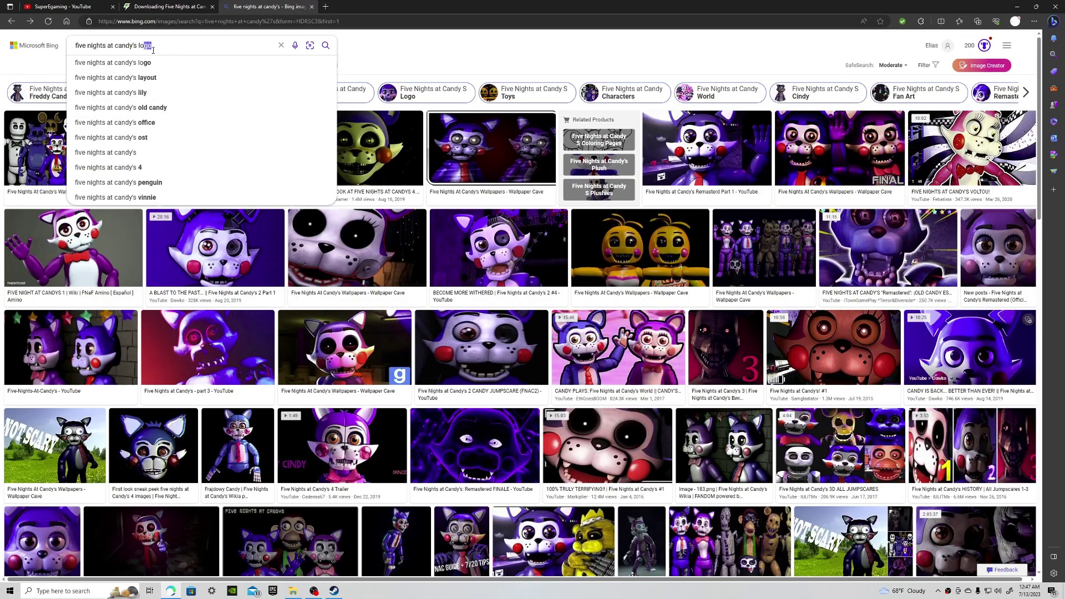
key(Return)
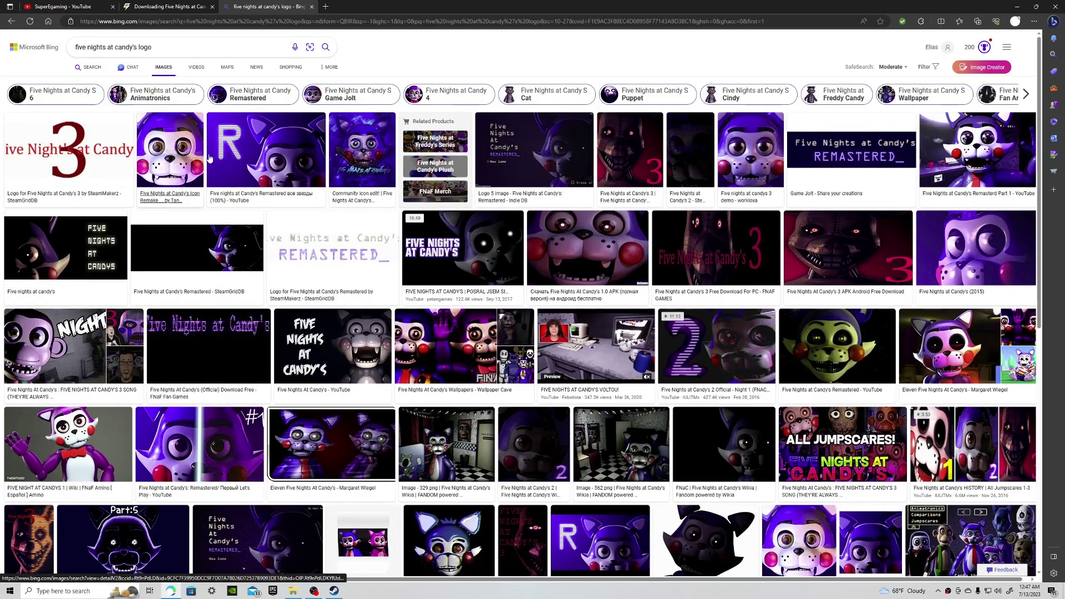
click(397, 283)
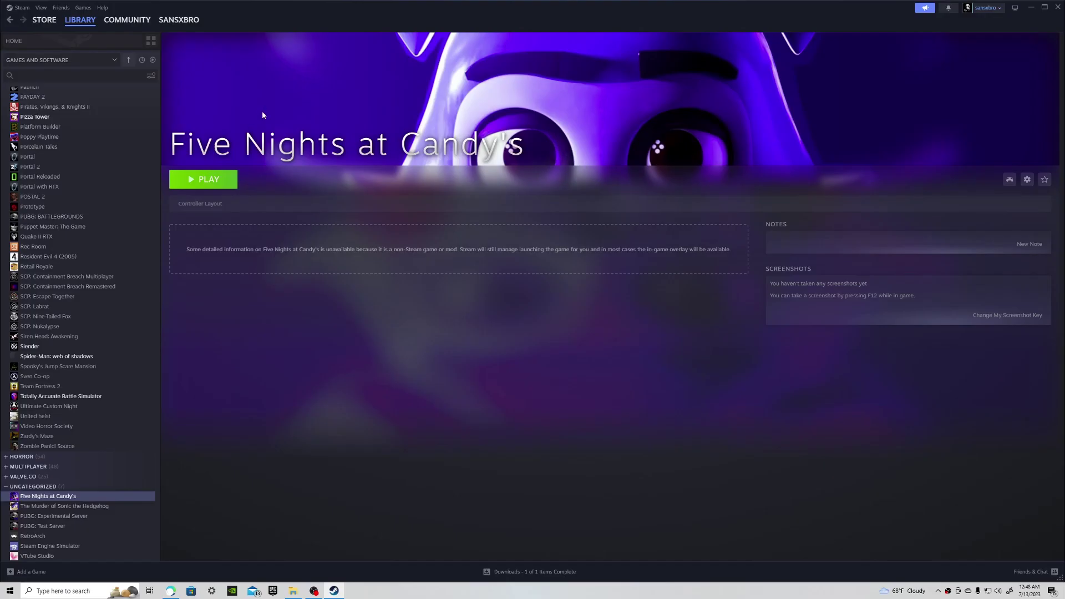
Set the REMASTERED logo file as the game's custom logo.
right_click(263, 115)
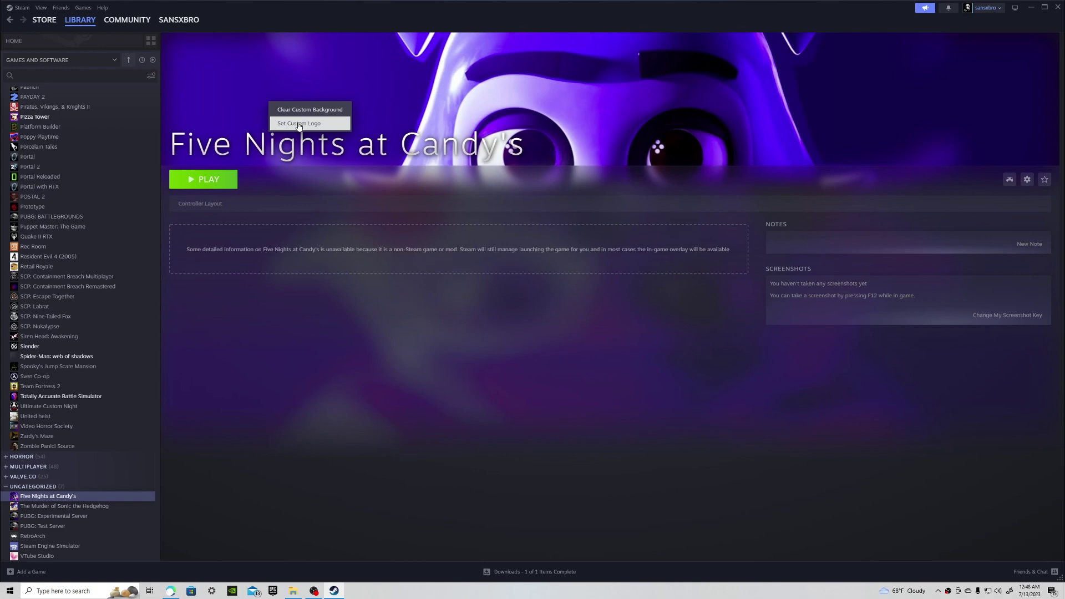
click(302, 122)
scroll(294, 160, down, 8)
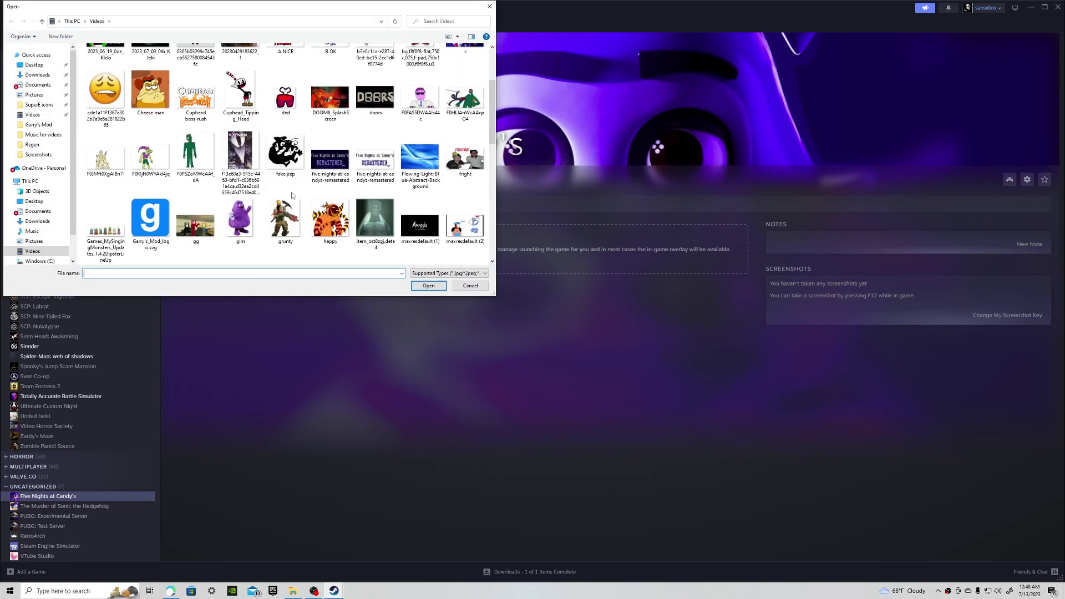
scroll(339, 158, up, 4)
scroll(339, 159, up, 3)
scroll(355, 161, down, 2)
click(374, 158)
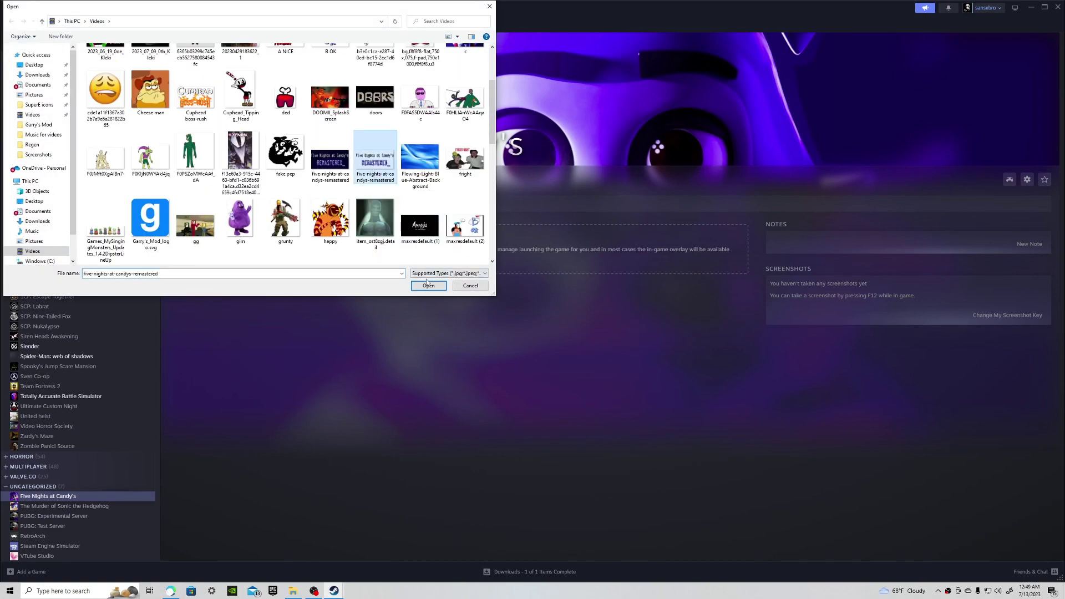
click(428, 285)
Move and shrink the logo on the banner, then save its new position.
right_click(245, 132)
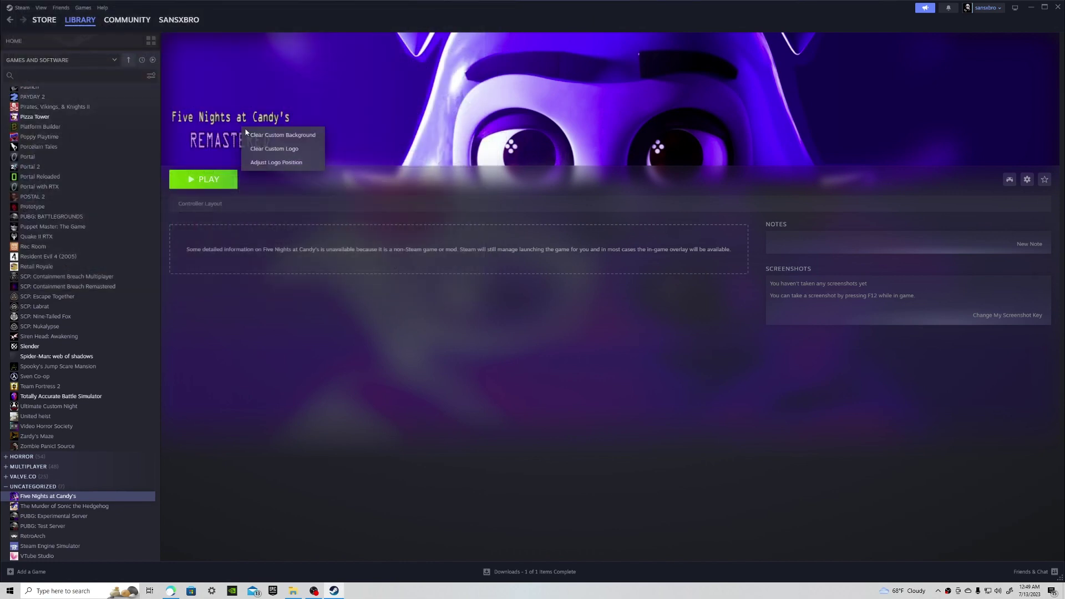
click(277, 162)
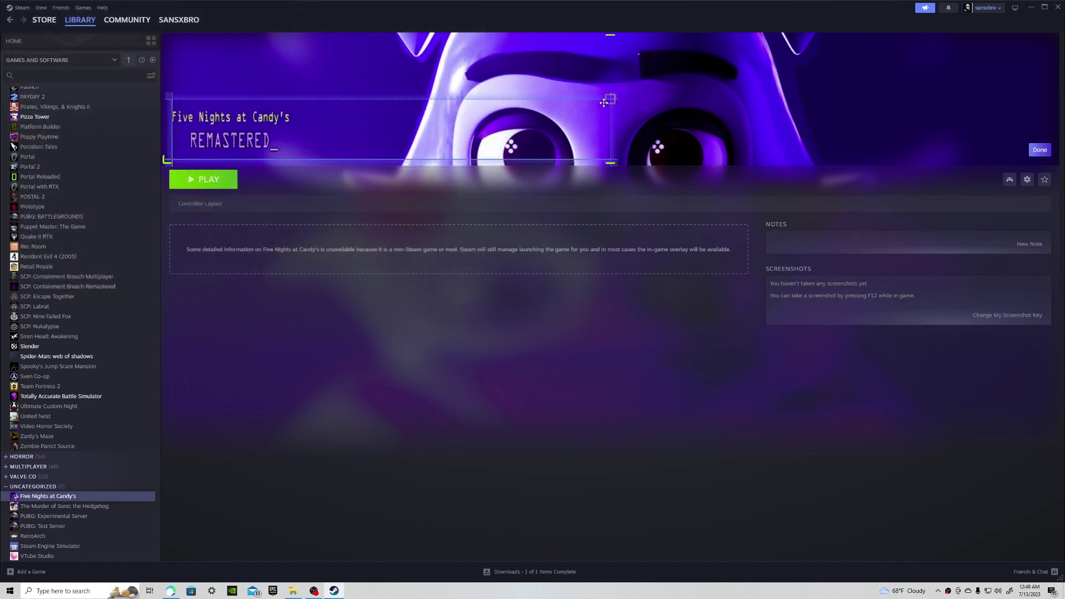
drag(611, 100, 635, 103)
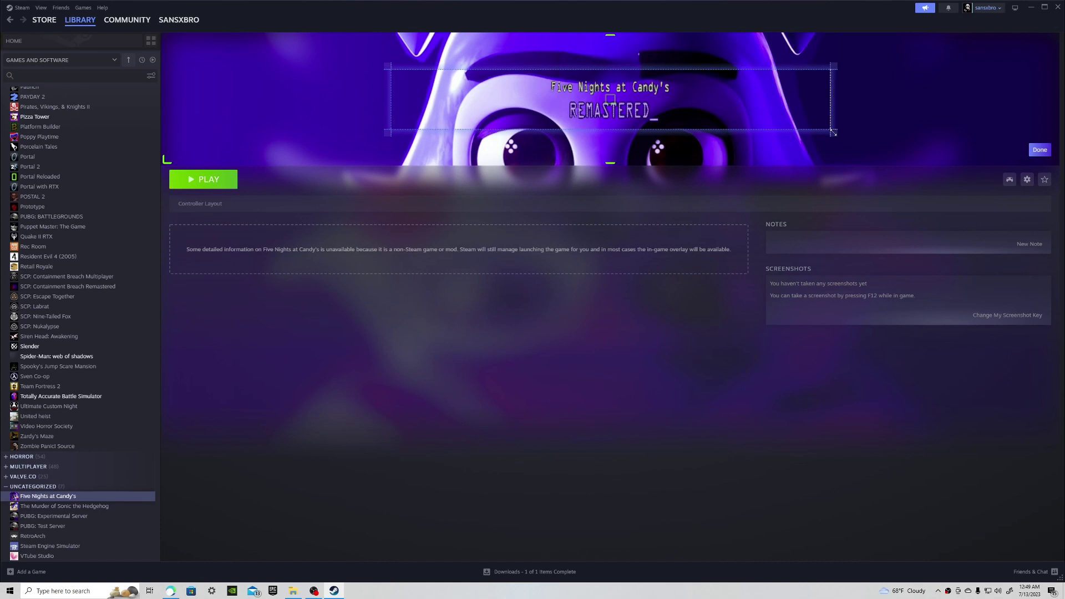
drag(833, 132, 702, 104)
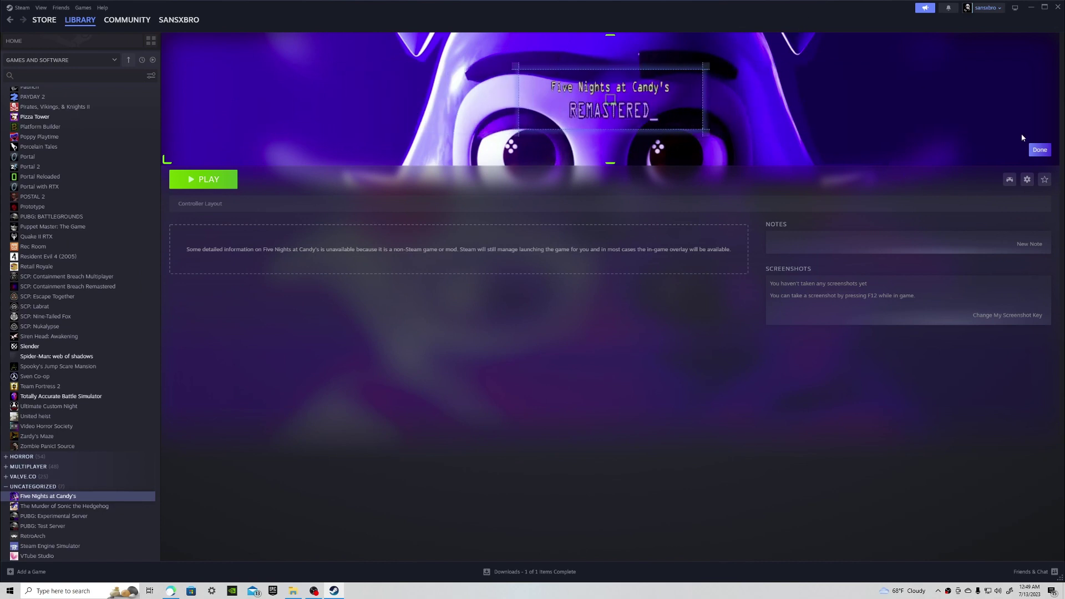
click(1039, 150)
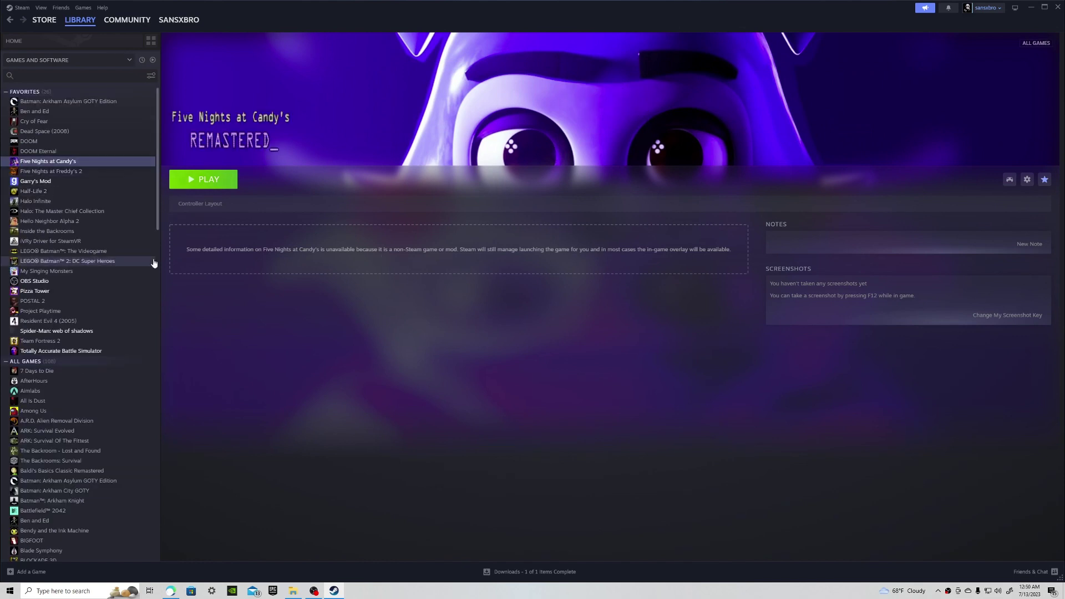
click(25, 573)
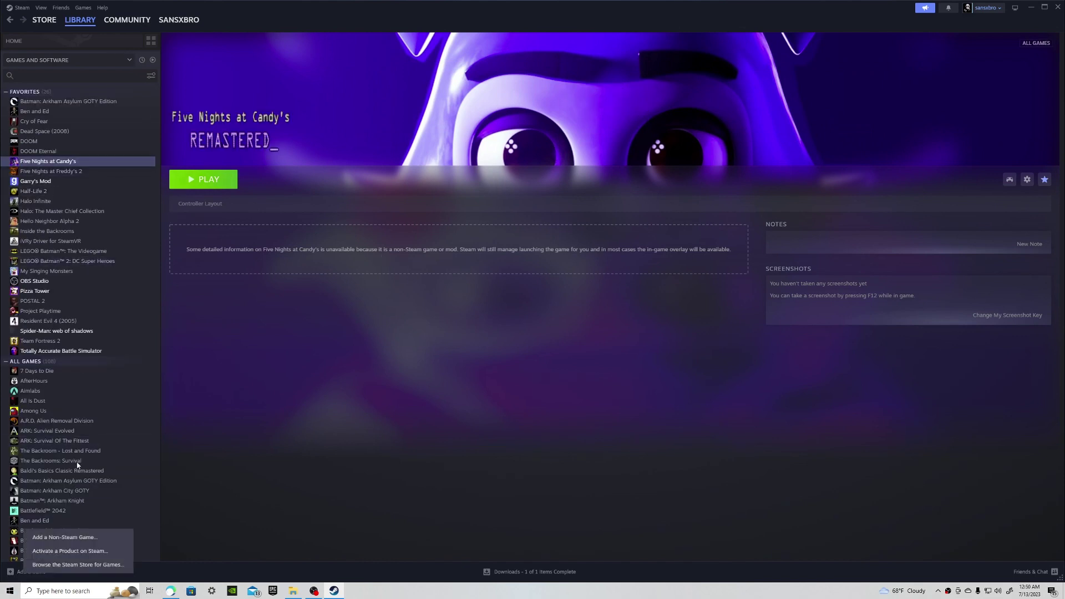
click(265, 531)
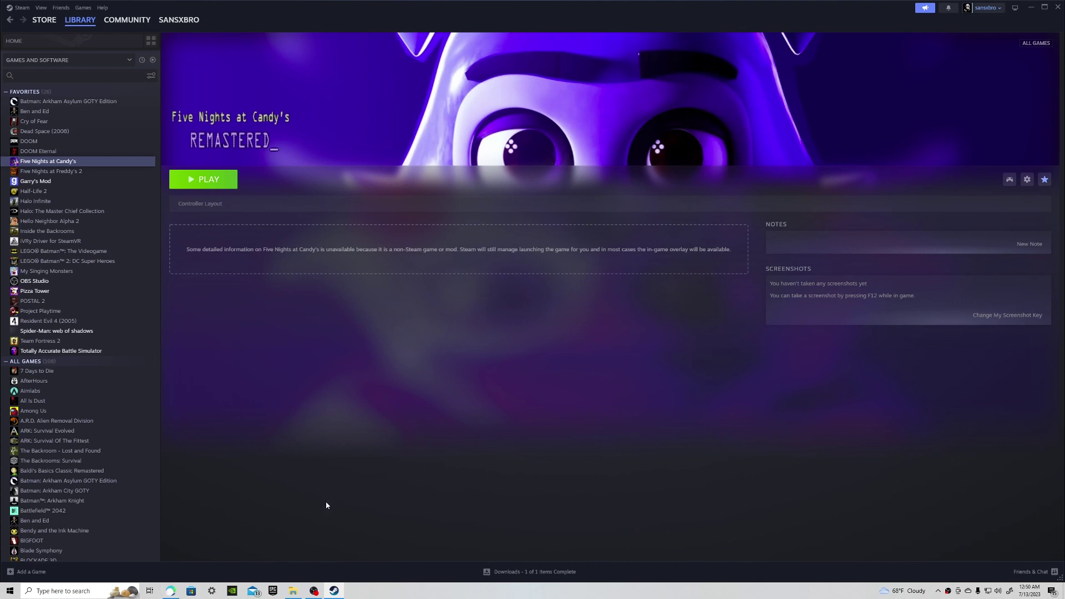
Close the Pixlr editor and Bing image tabs and go back to the Game Jolt tab.
click(170, 591)
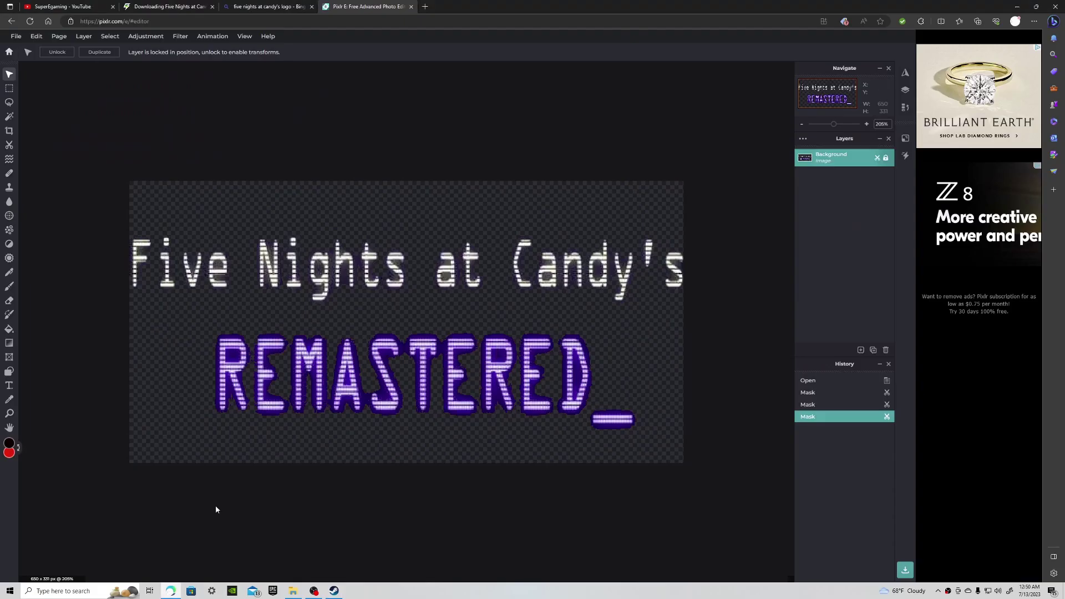
click(412, 7)
click(325, 6)
click(311, 6)
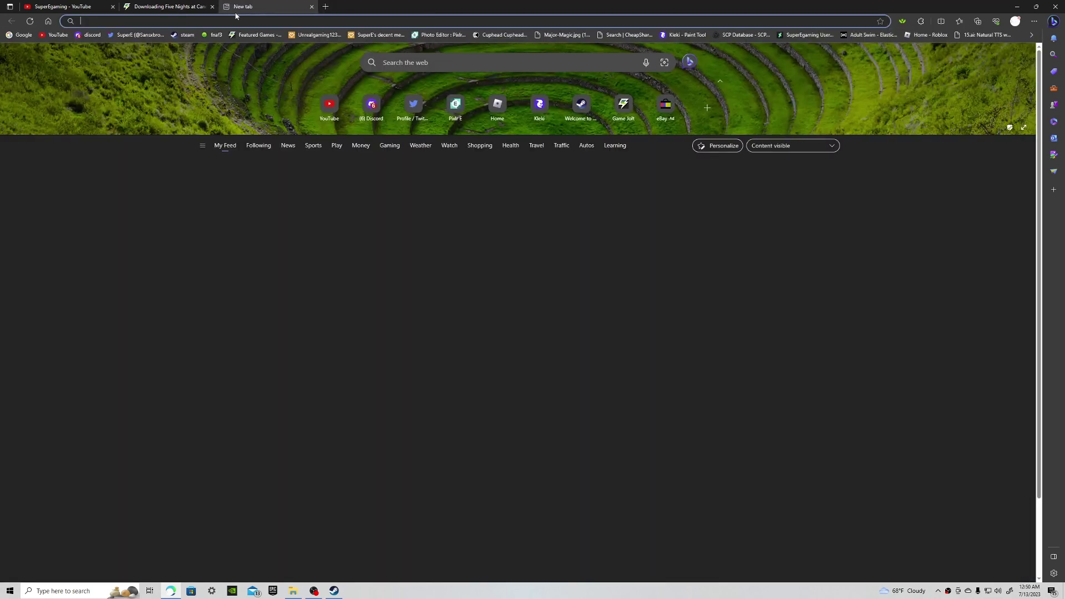
click(157, 7)
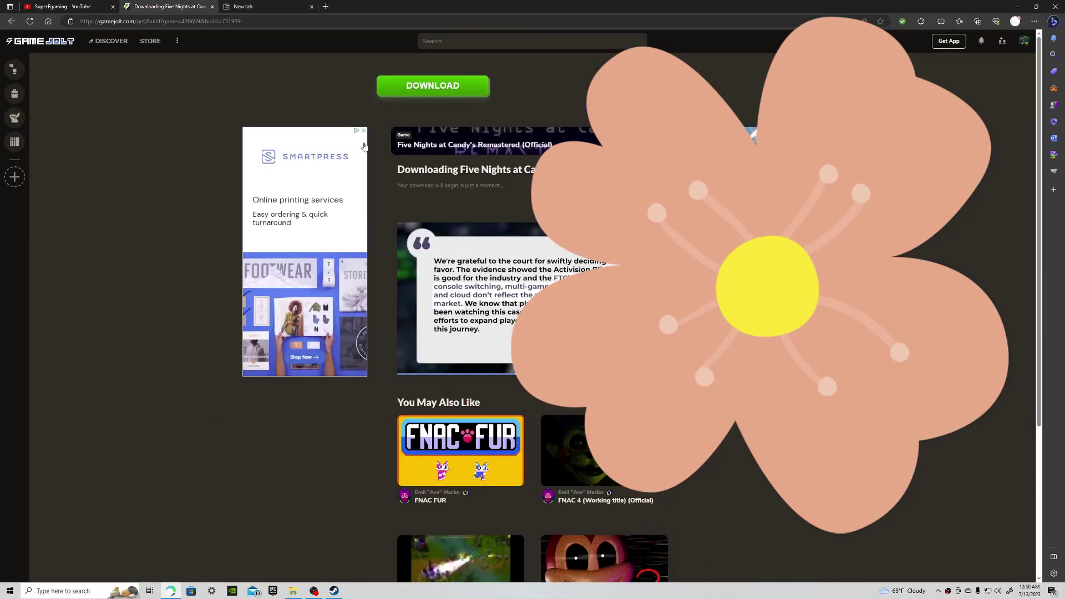
scroll(462, 323, down, 3)
scroll(554, 388, down, 1)
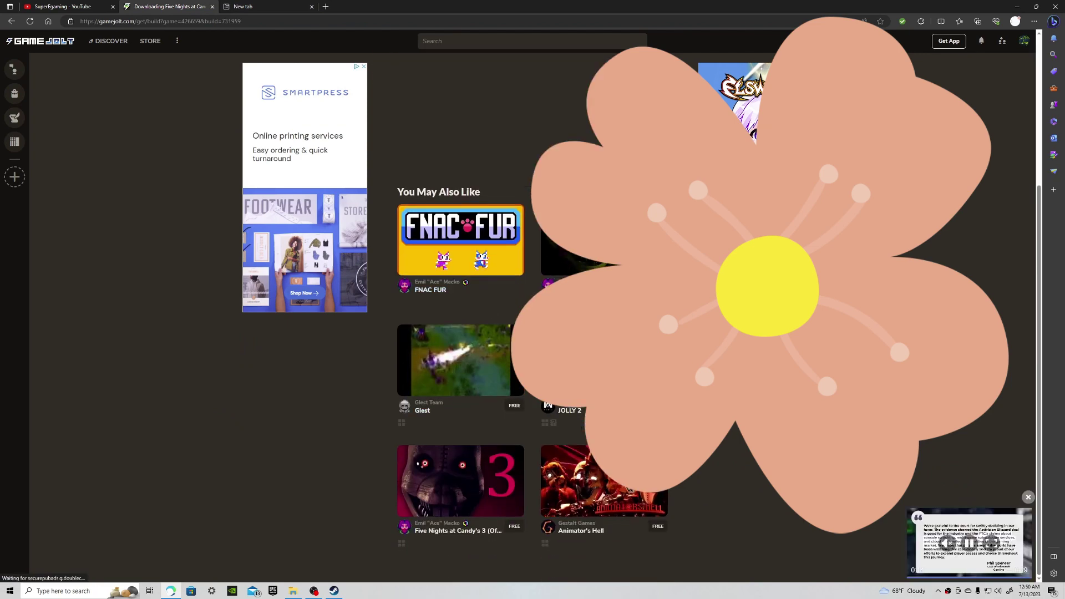
scroll(566, 411, up, 4)
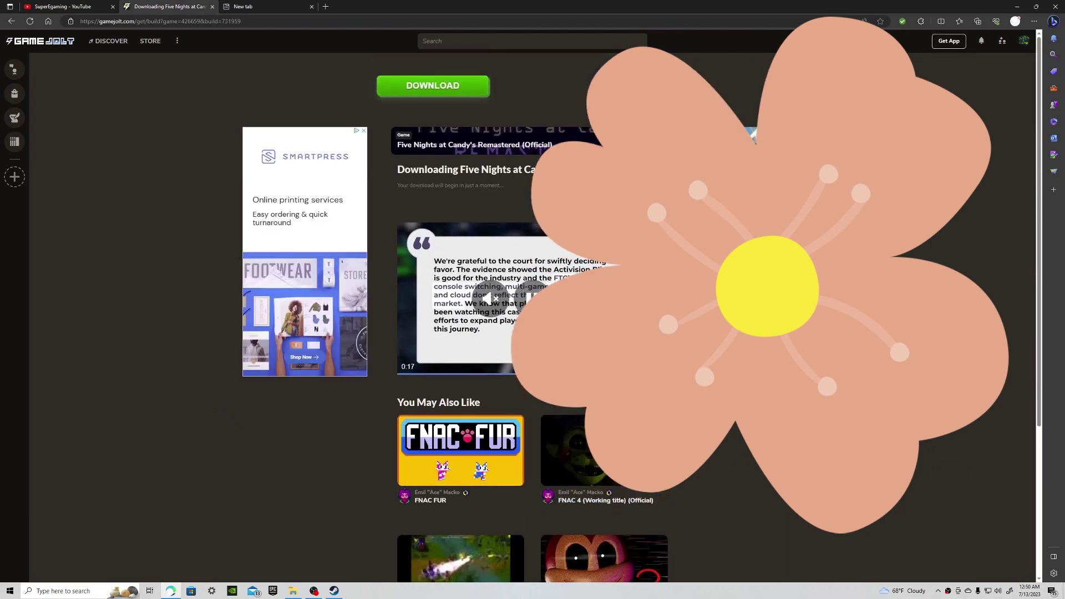
Open the JOLLY 2 game page from Game Jolt's recommendations.
click(1018, 8)
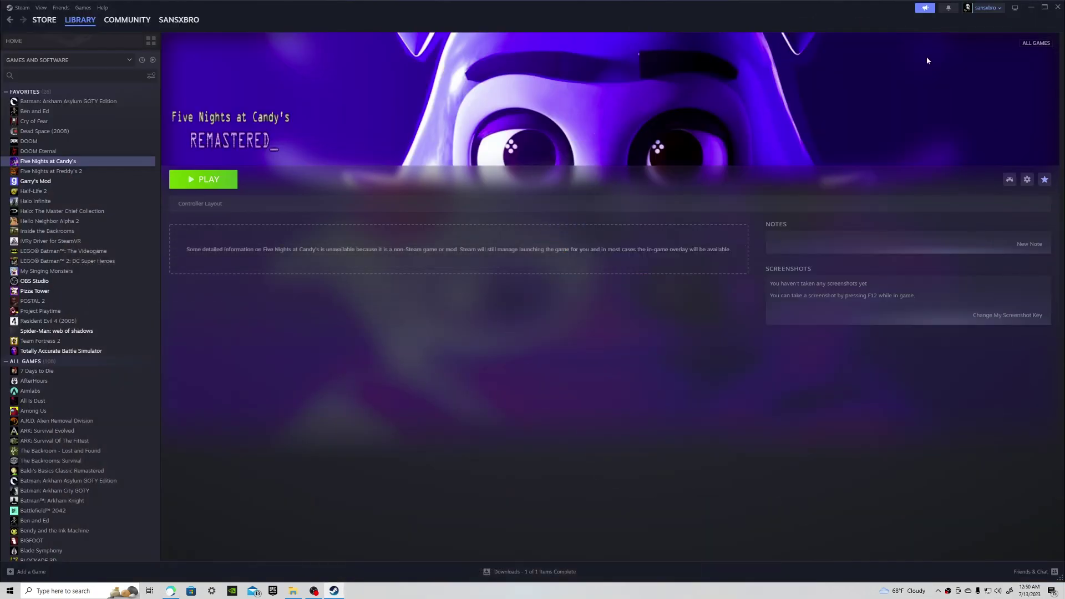
click(1029, 8)
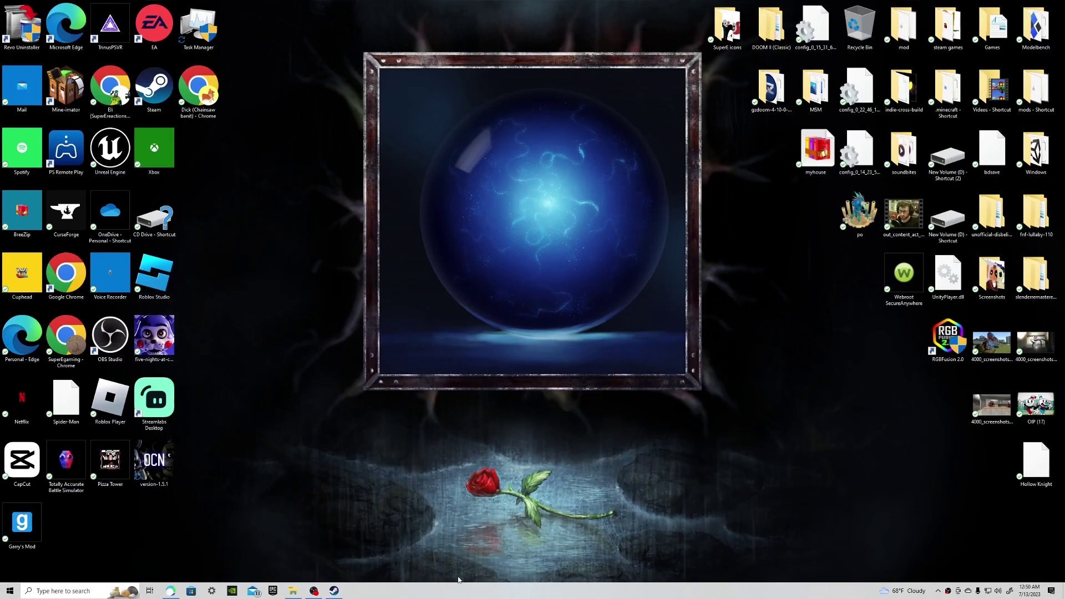
click(333, 591)
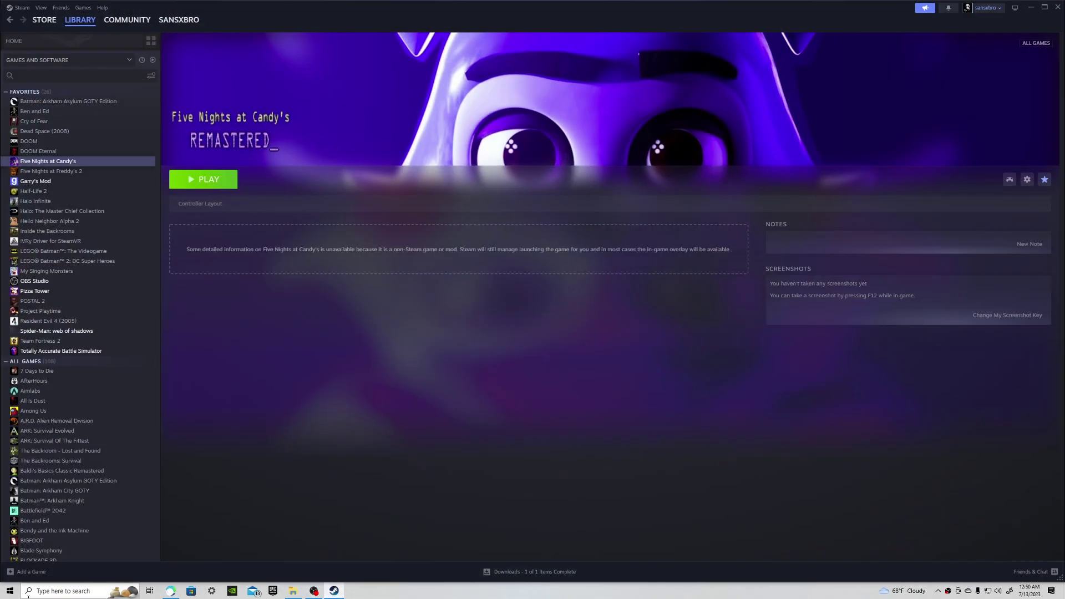
click(170, 591)
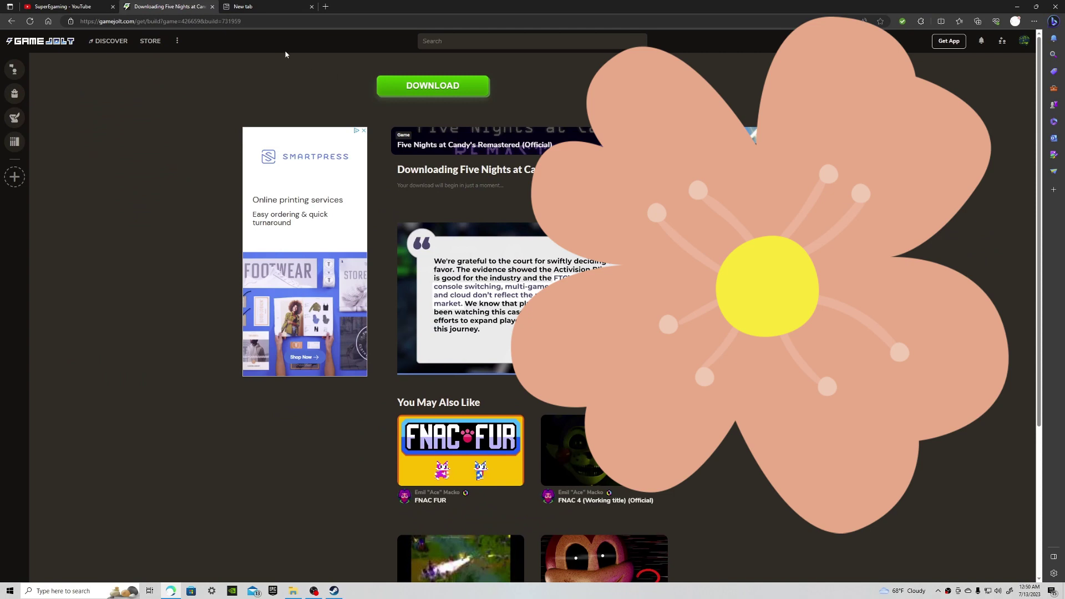
click(263, 5)
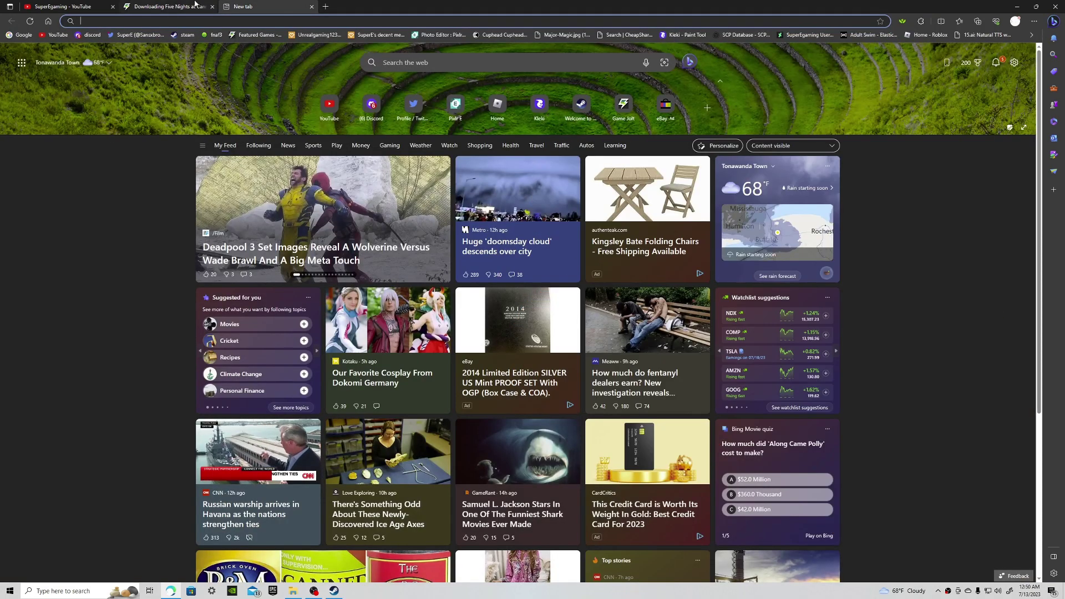
click(166, 6)
scroll(368, 288, down, 4)
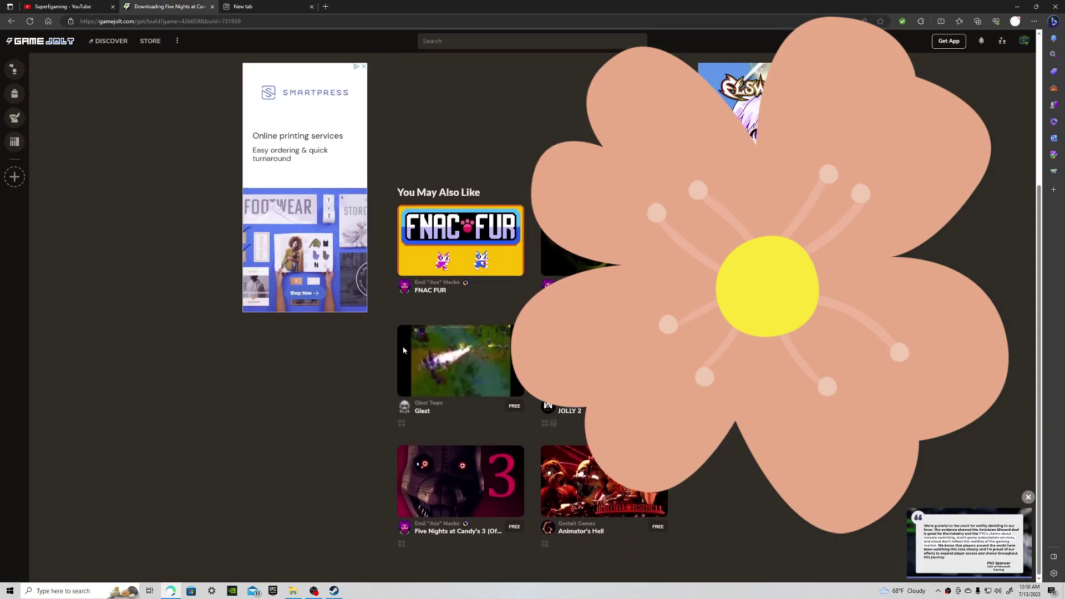
click(571, 388)
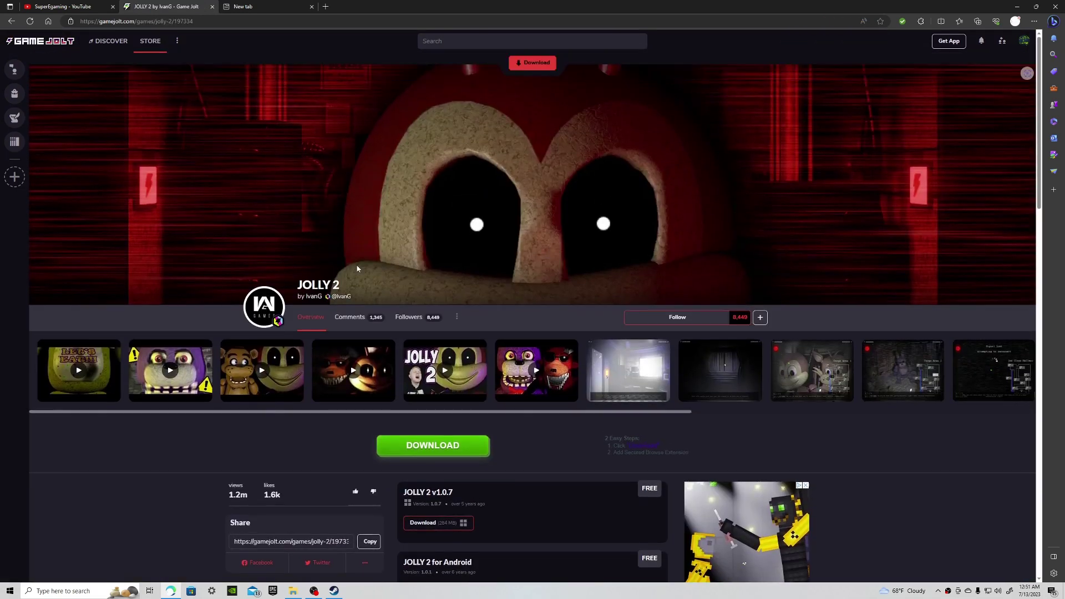
Look through several library games and the Favorites grid, ending on the Five Nights at Candy's page.
click(1018, 7)
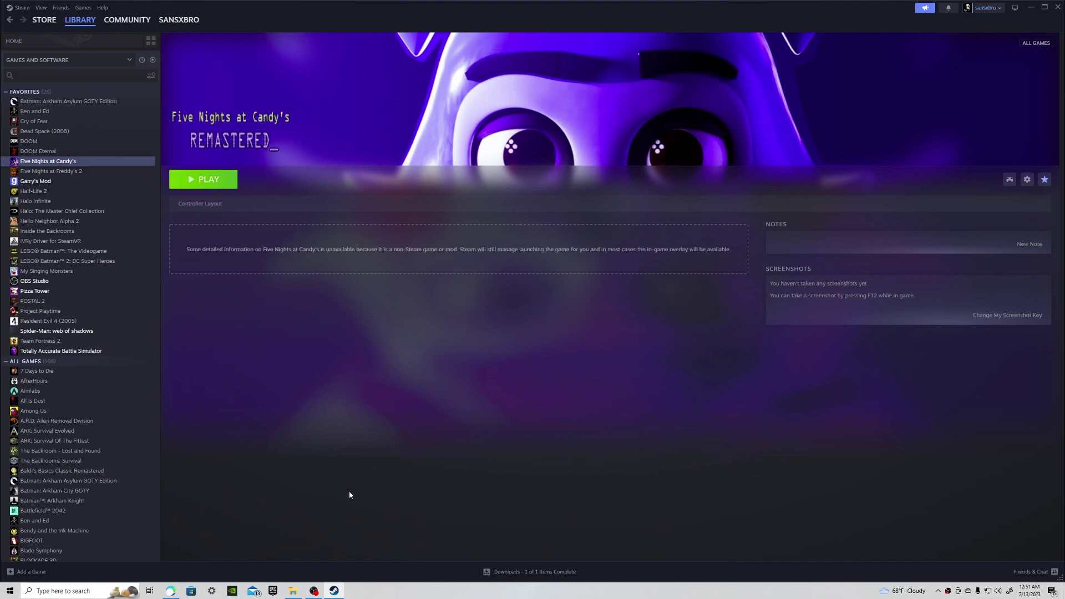
click(61, 151)
click(69, 170)
click(71, 190)
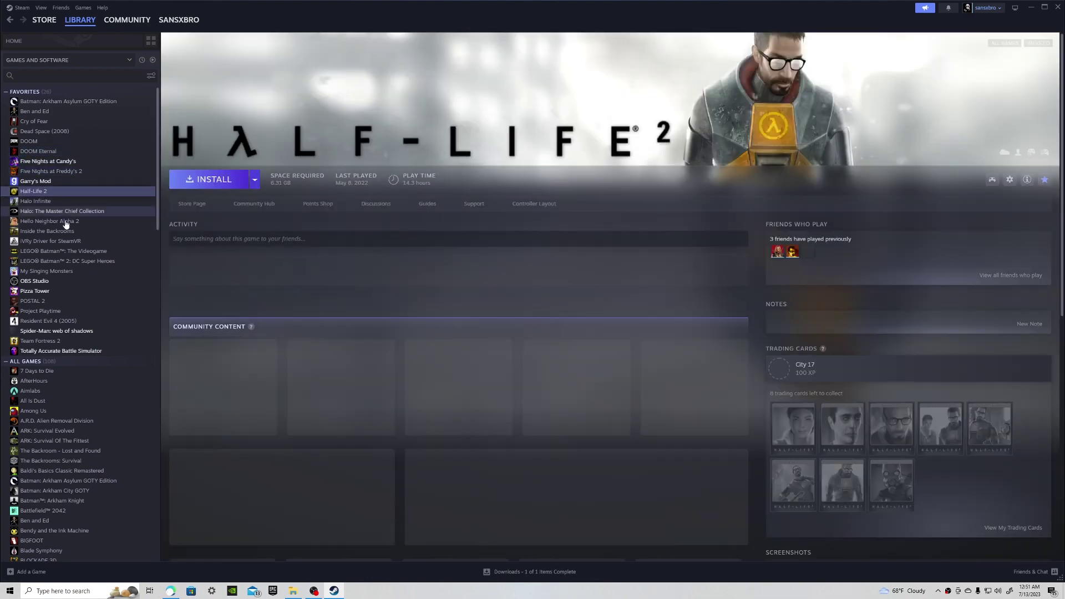
click(70, 220)
click(68, 161)
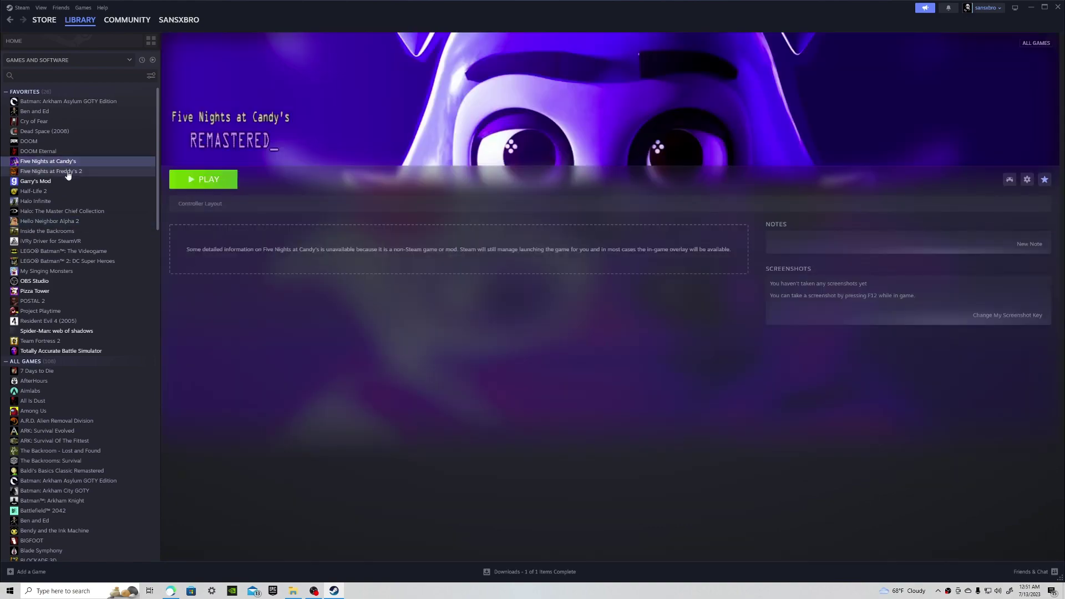
click(28, 91)
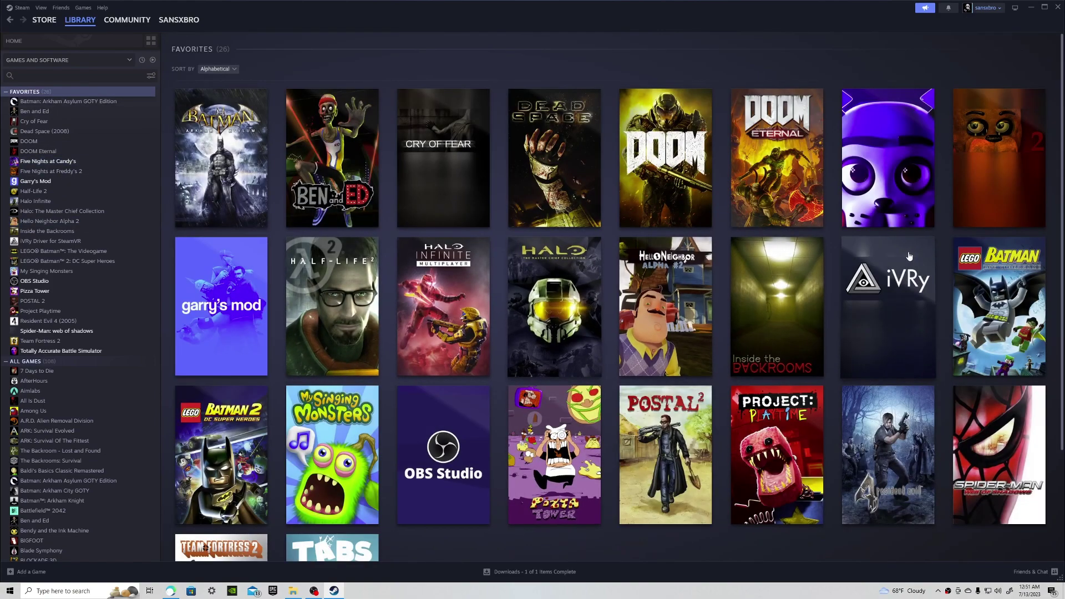
scroll(538, 396, down, 3)
scroll(538, 396, up, 3)
key(alt+Left)
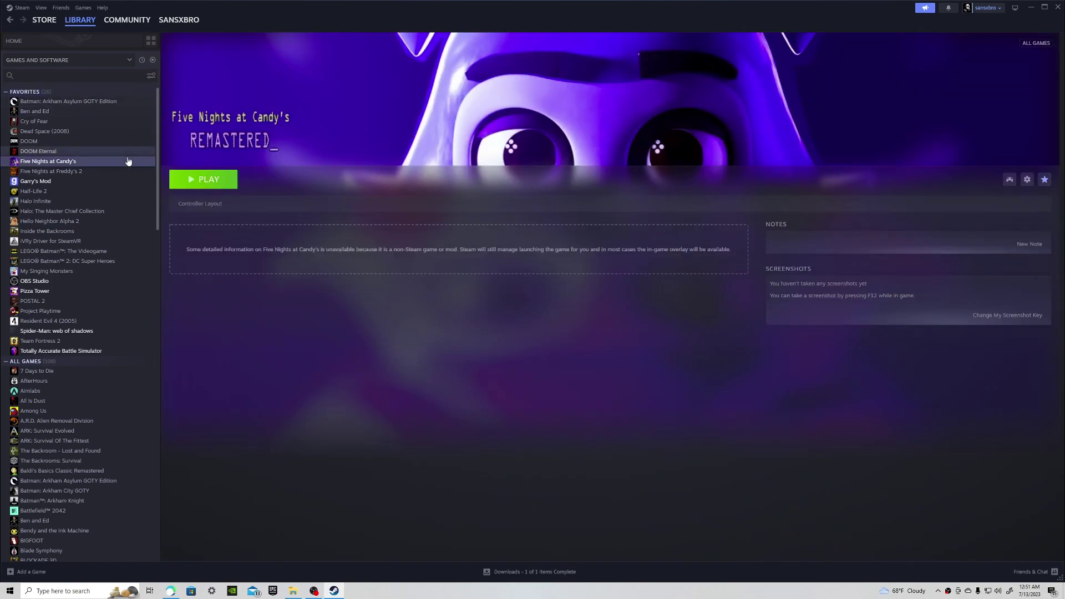